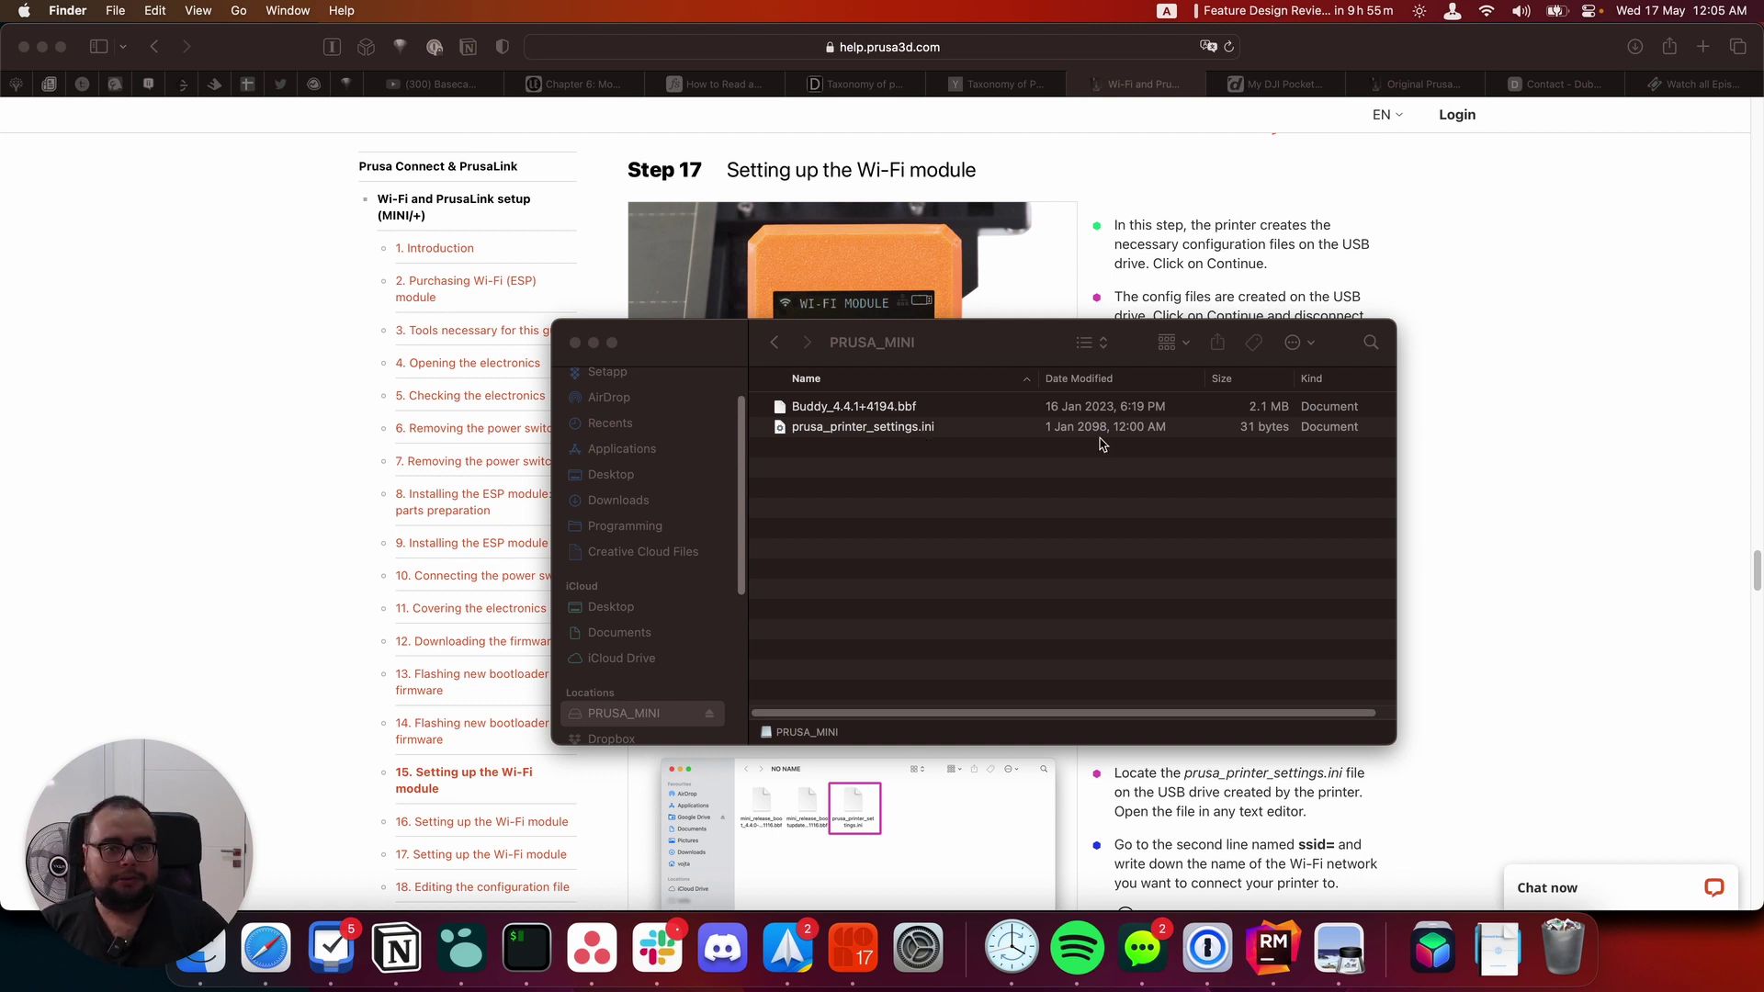
- Open prusa_printer_settings.ini from the PRUSA_MINI drive with Sublime Text via Open With
right_click(870, 429)
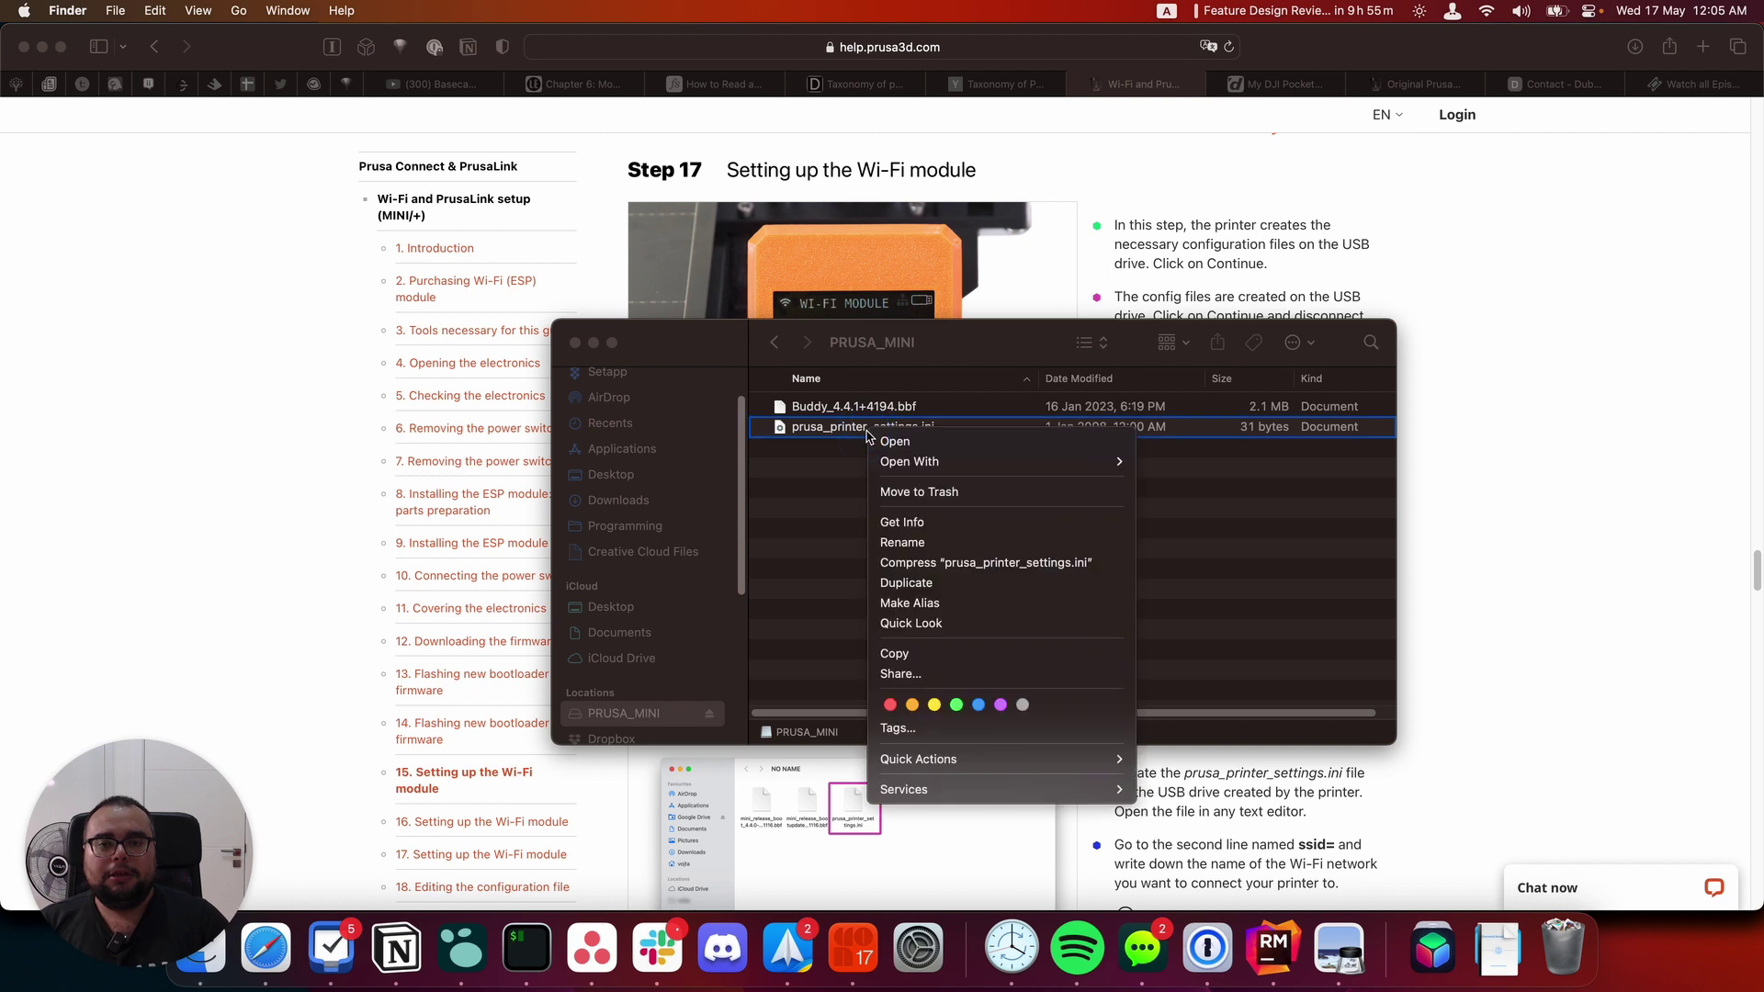
mouse_move(945, 462)
left_click(1194, 481)
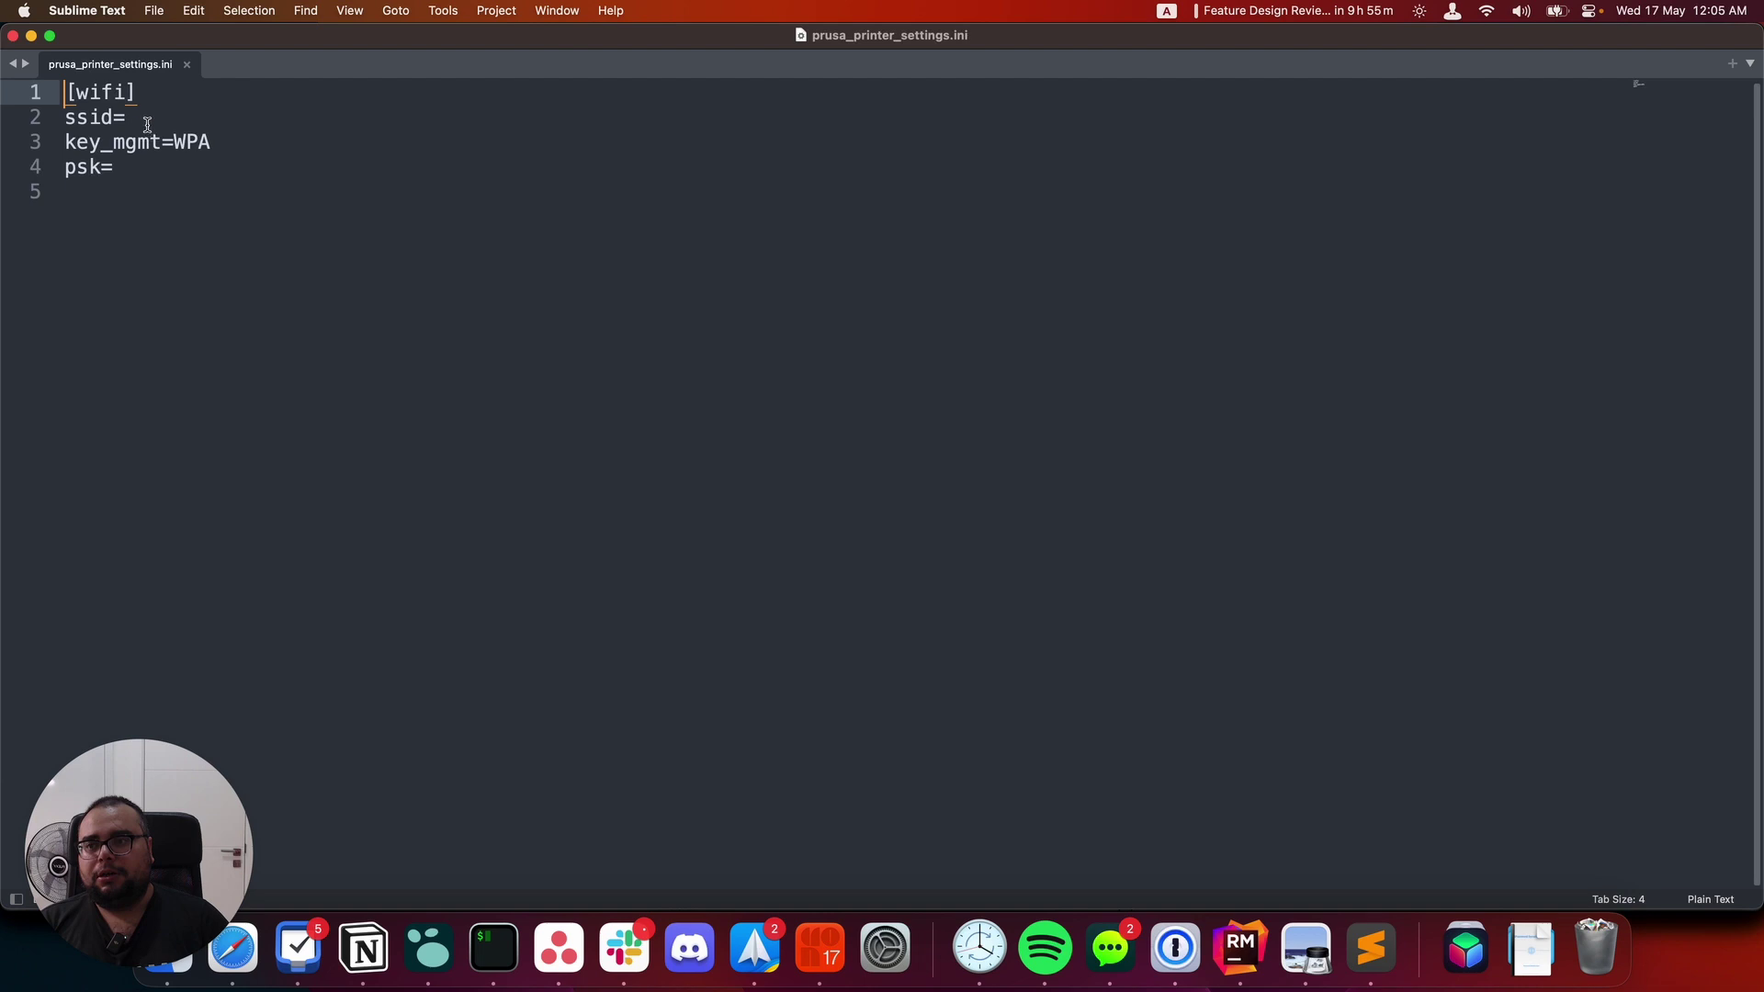
- Check the current Wi-Fi network name and enter WiFly after ssid=
left_click(148, 119)
left_click(152, 170)
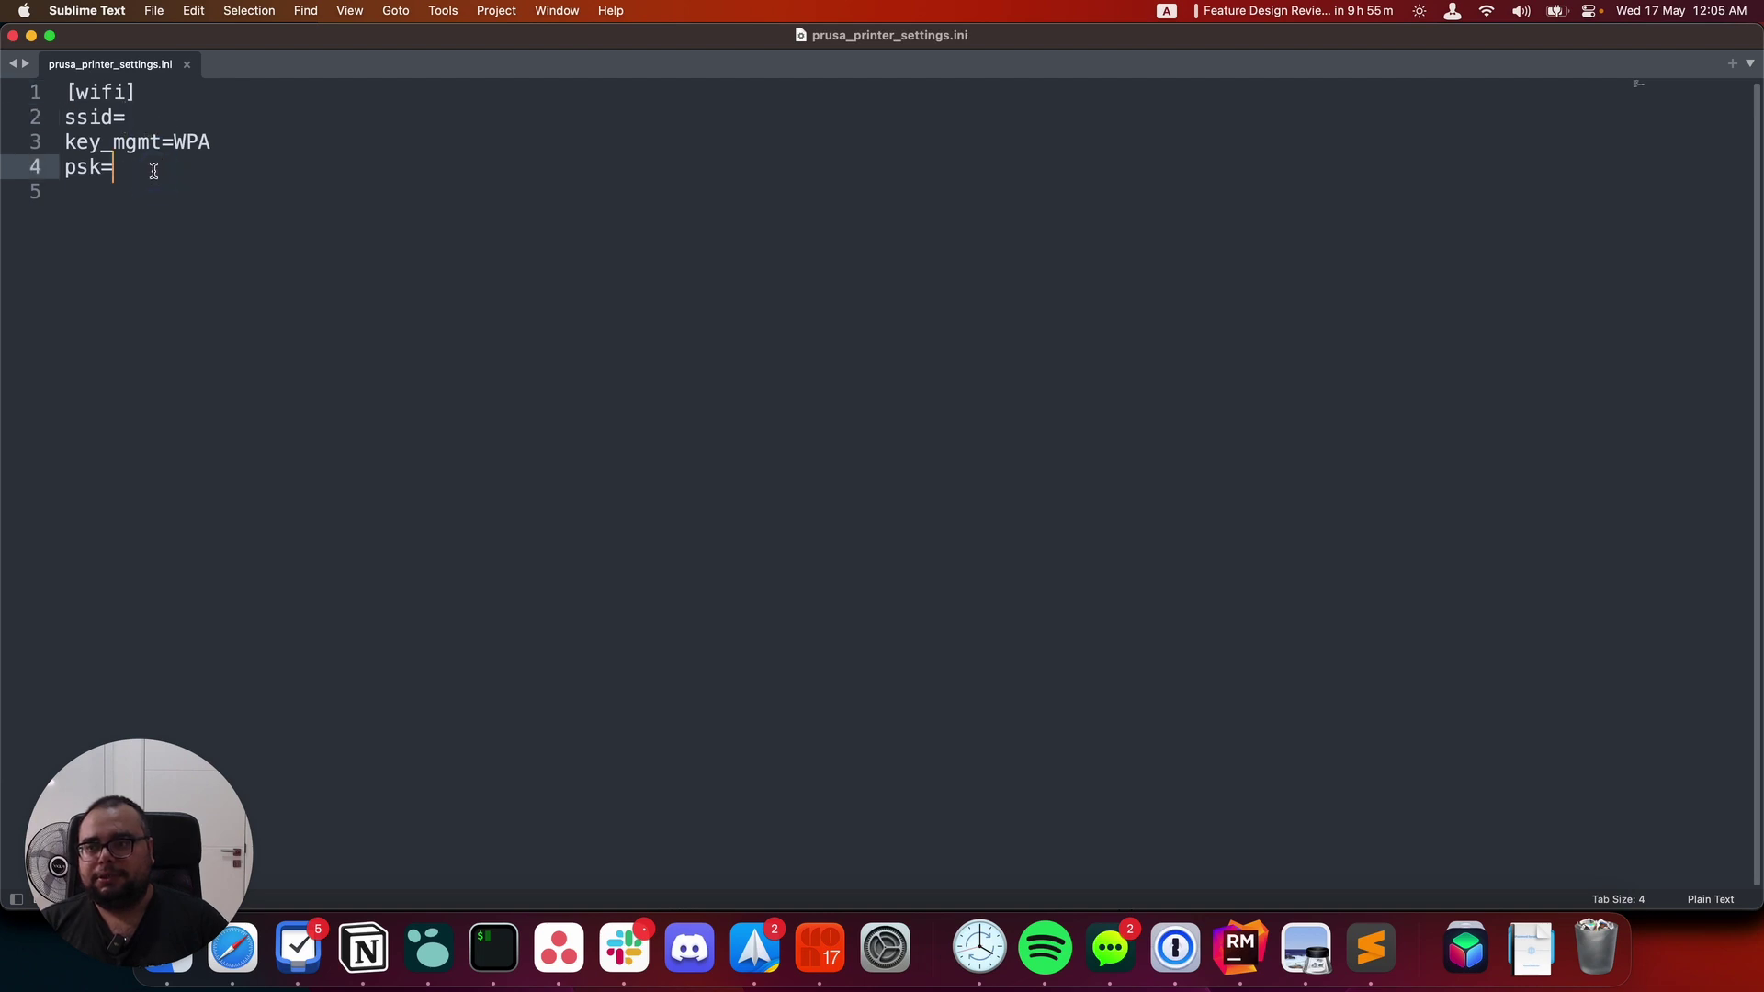
left_click(150, 117)
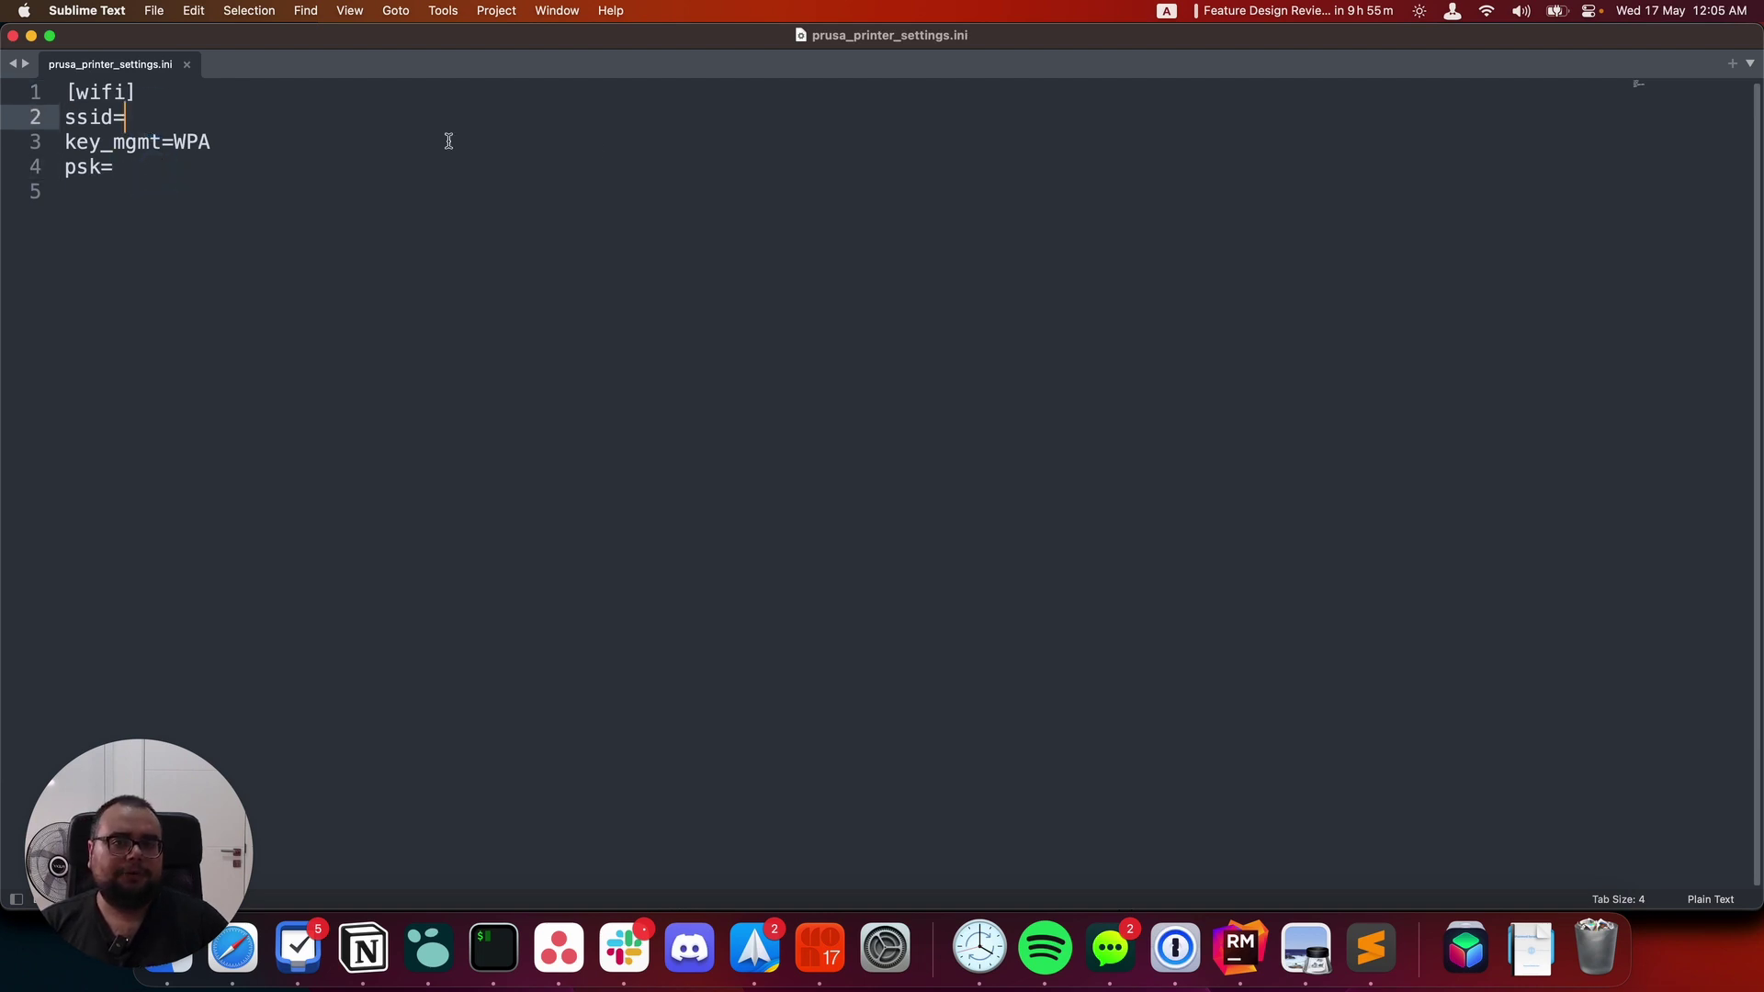
left_click(1483, 13)
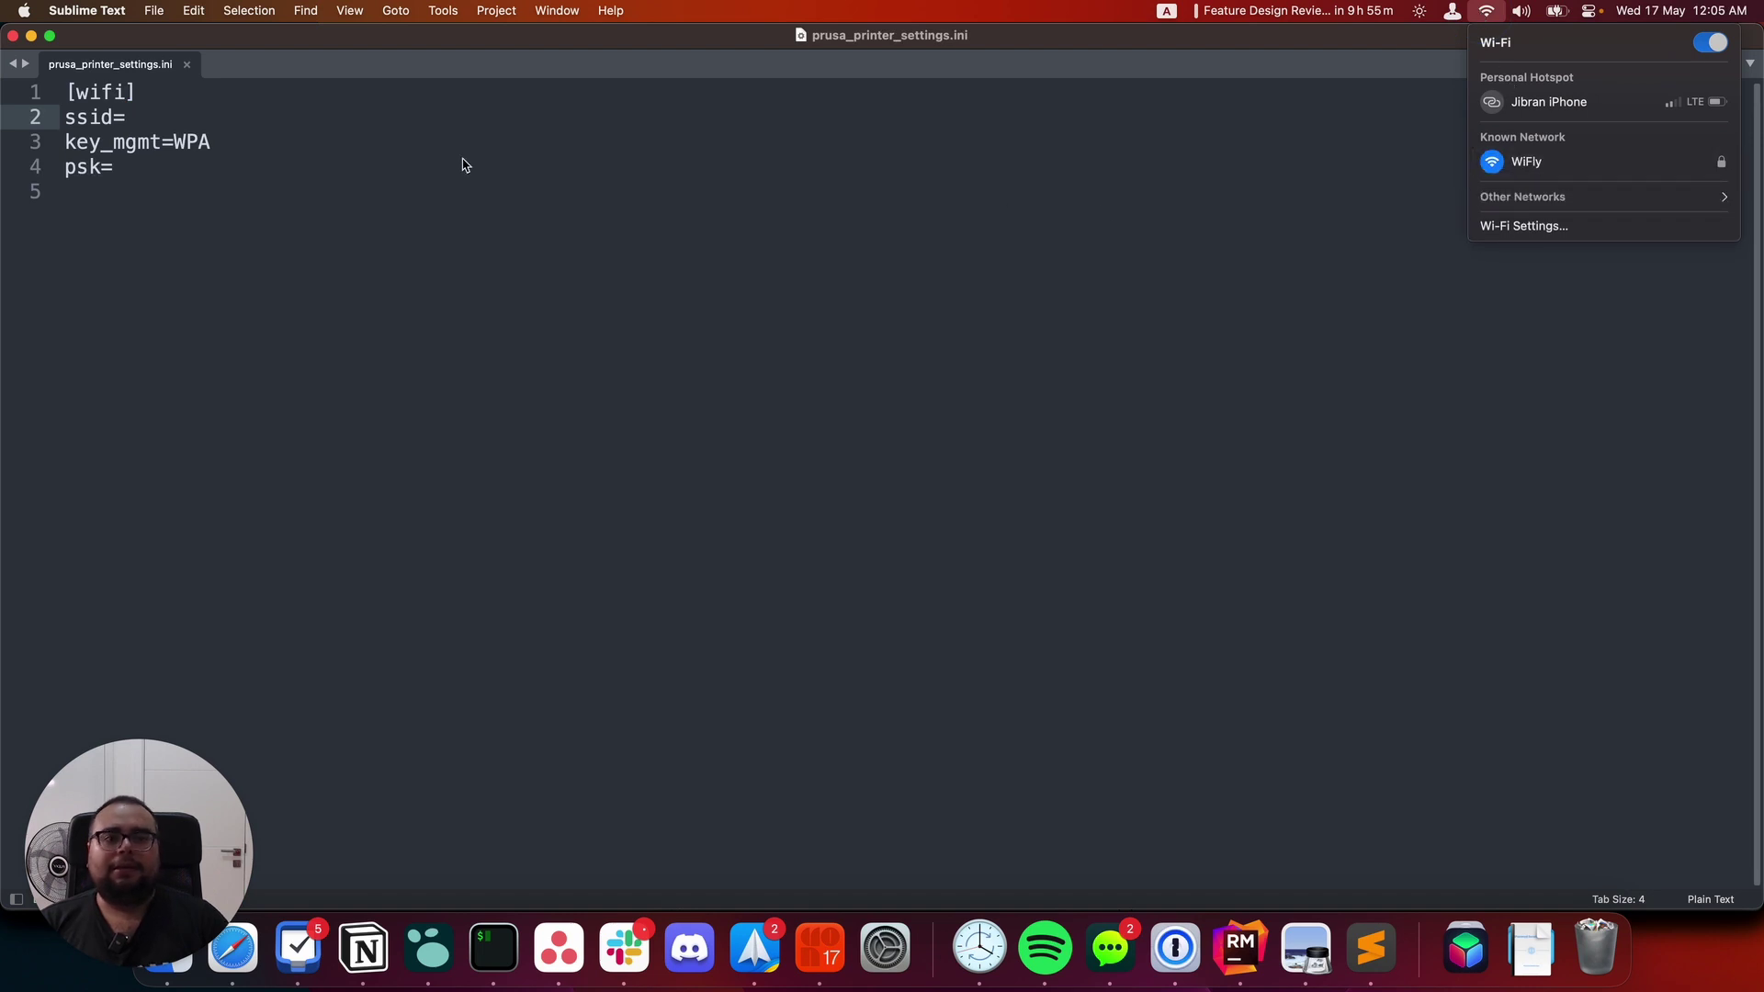
left_click(193, 115)
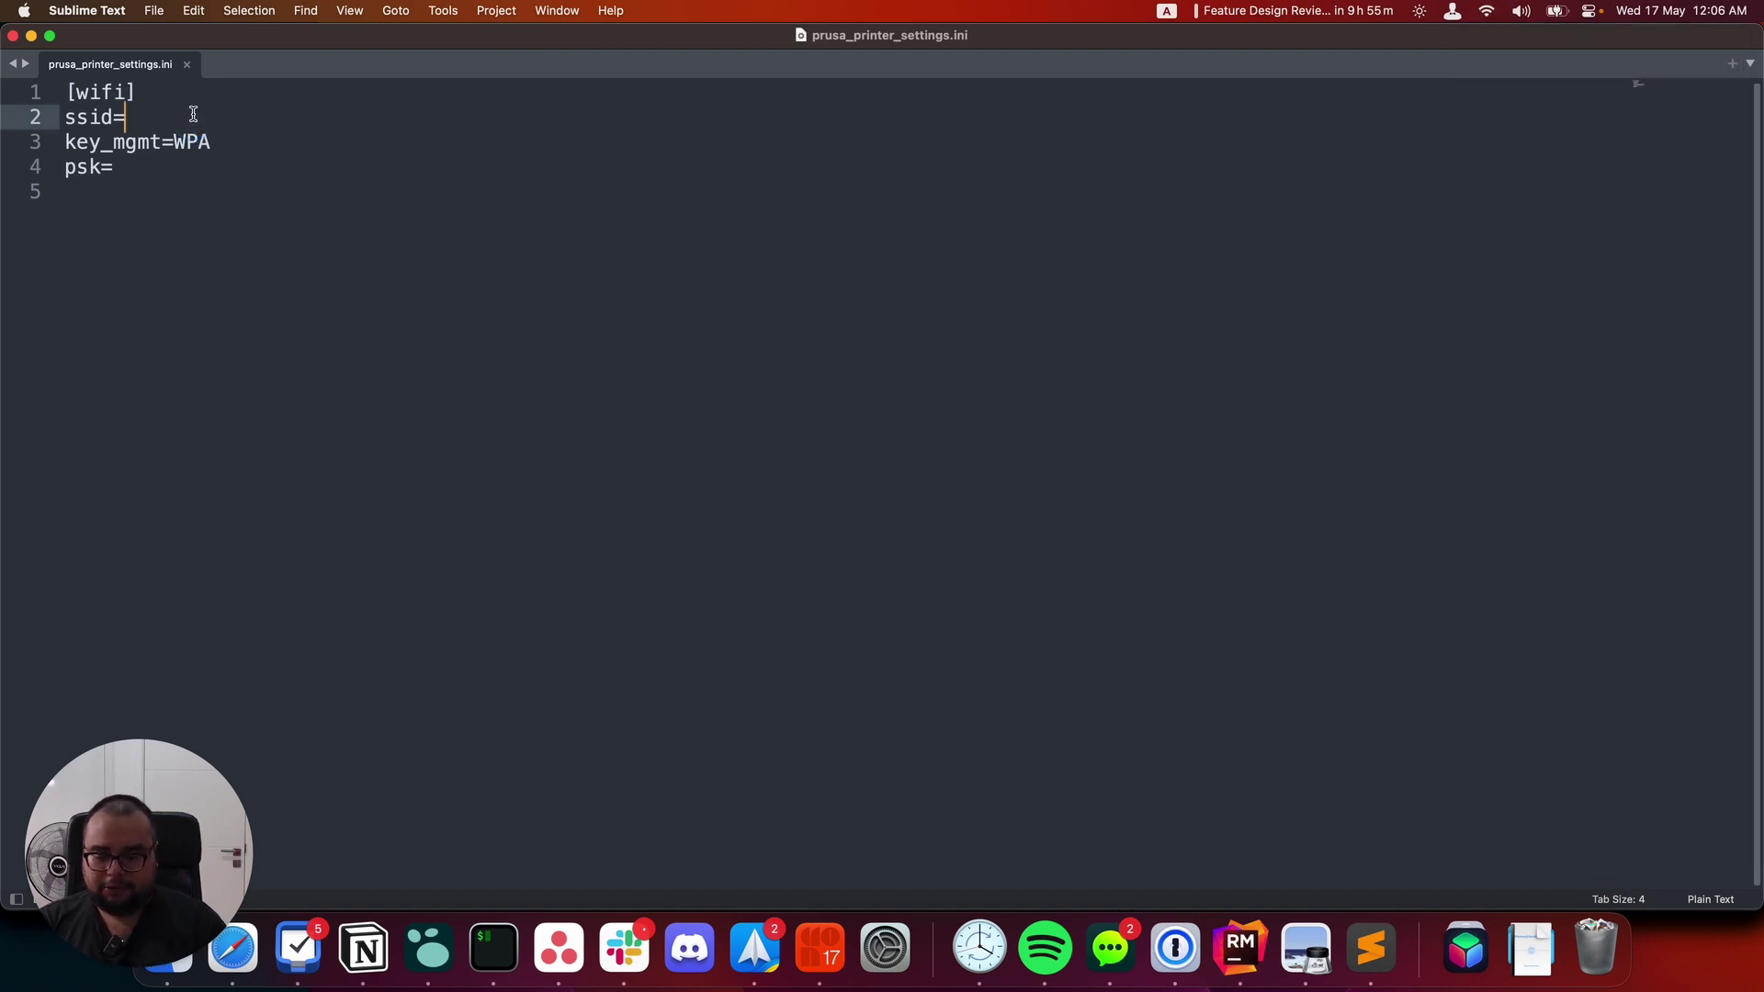
type("WiFly")
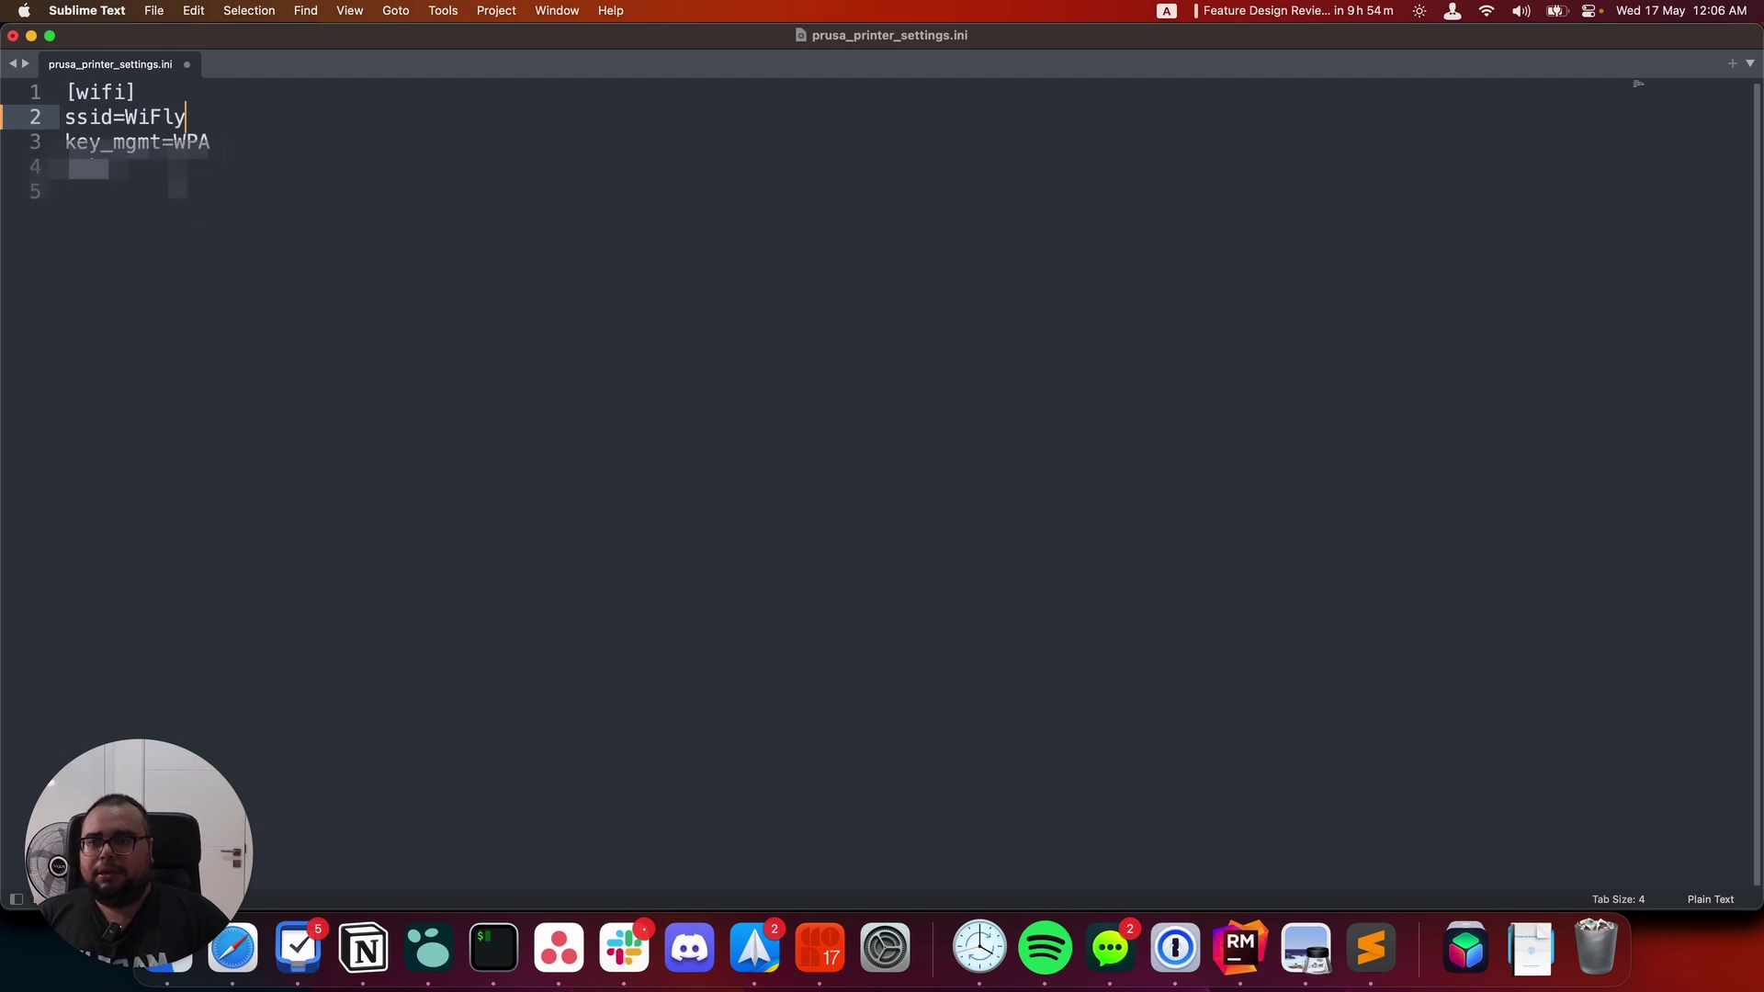
- Enter the network password on the psk line and save the settings file
key("Down")
key("Down")
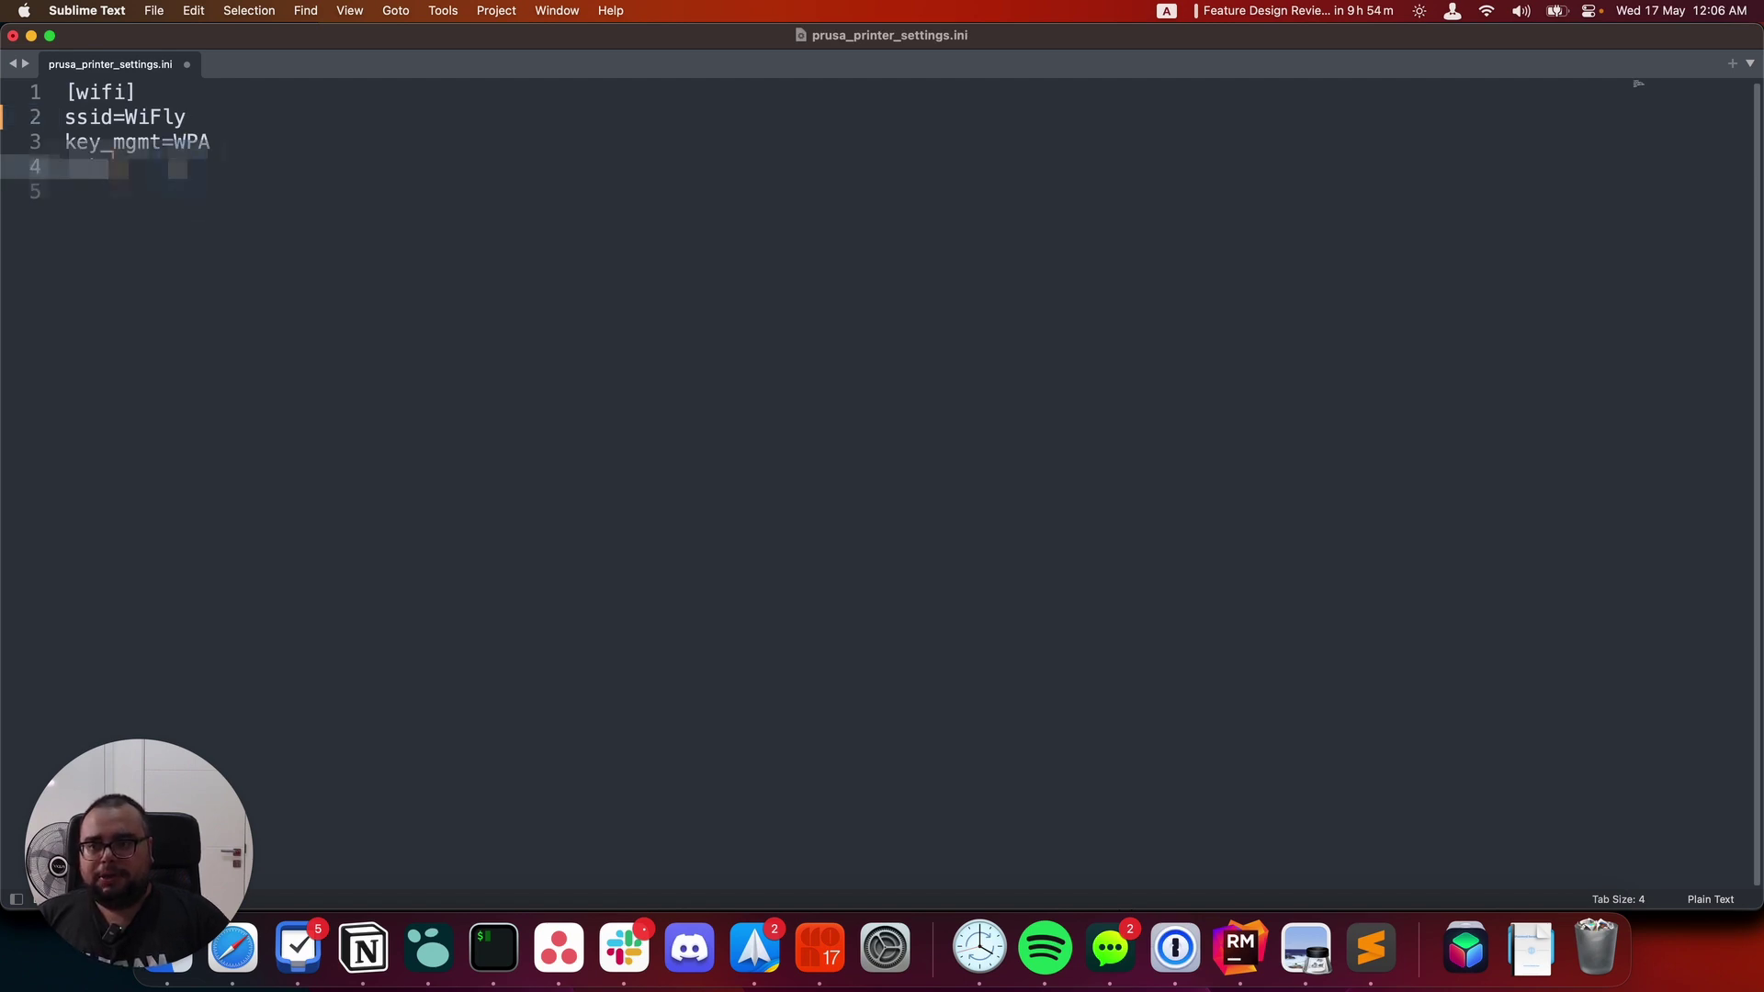
type("******")
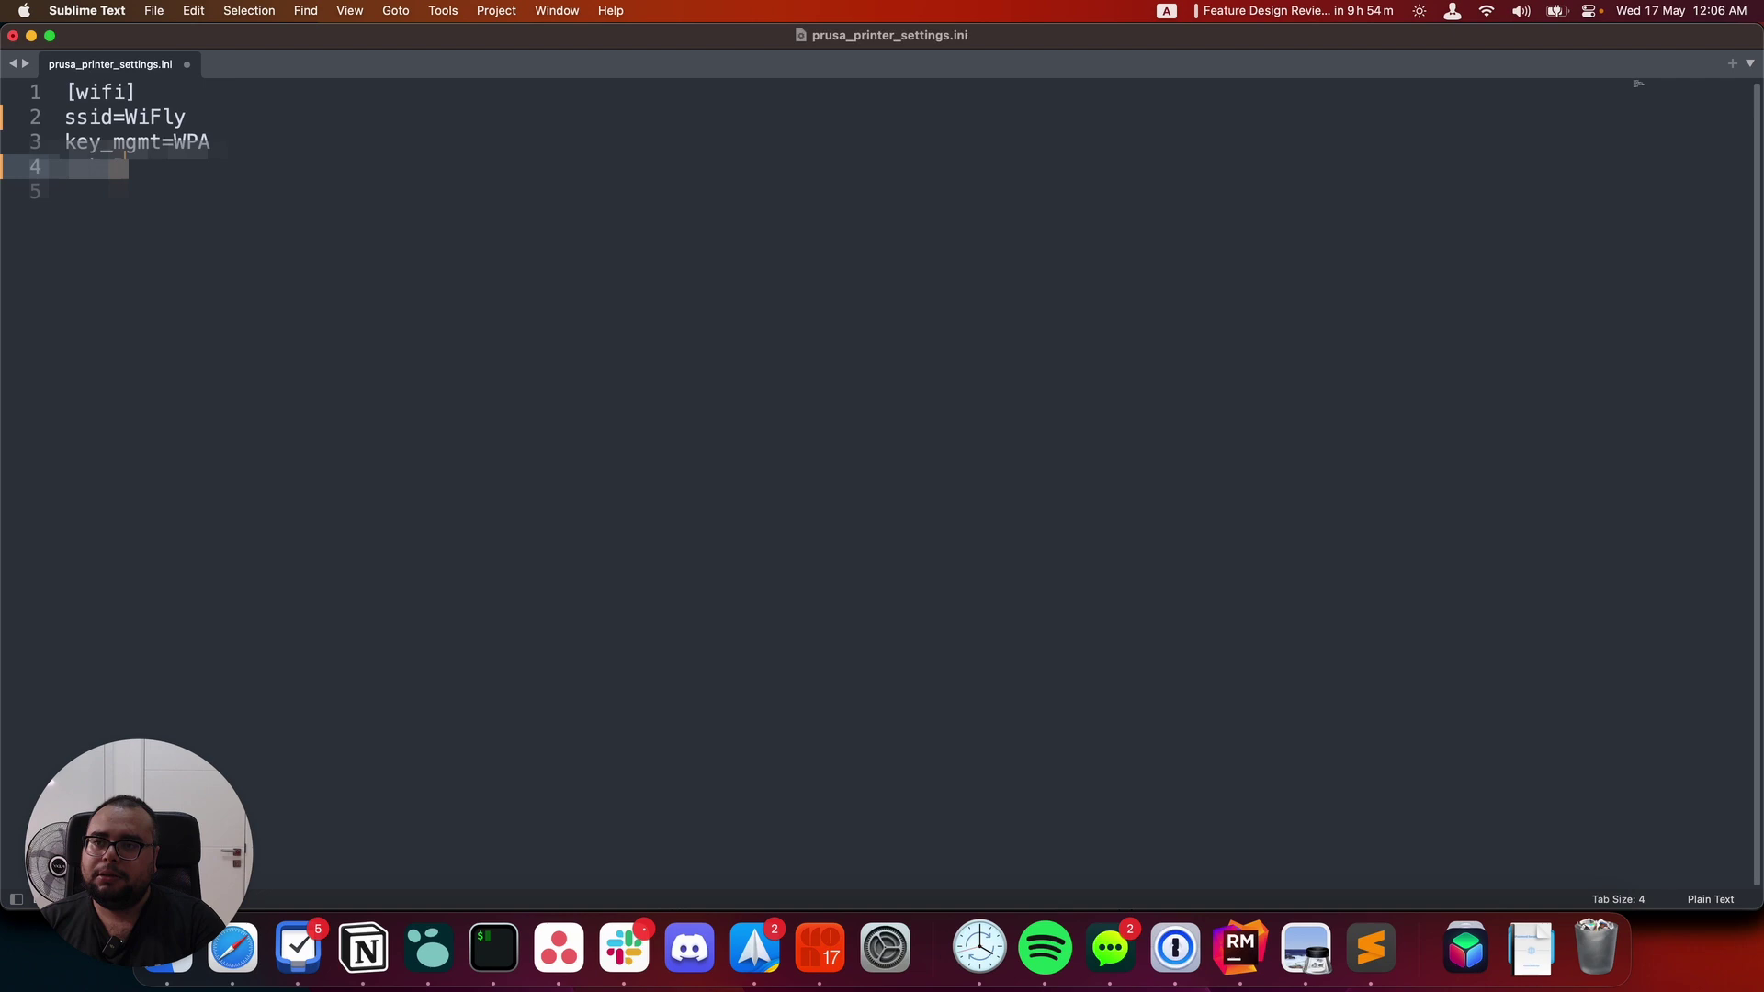
type("**")
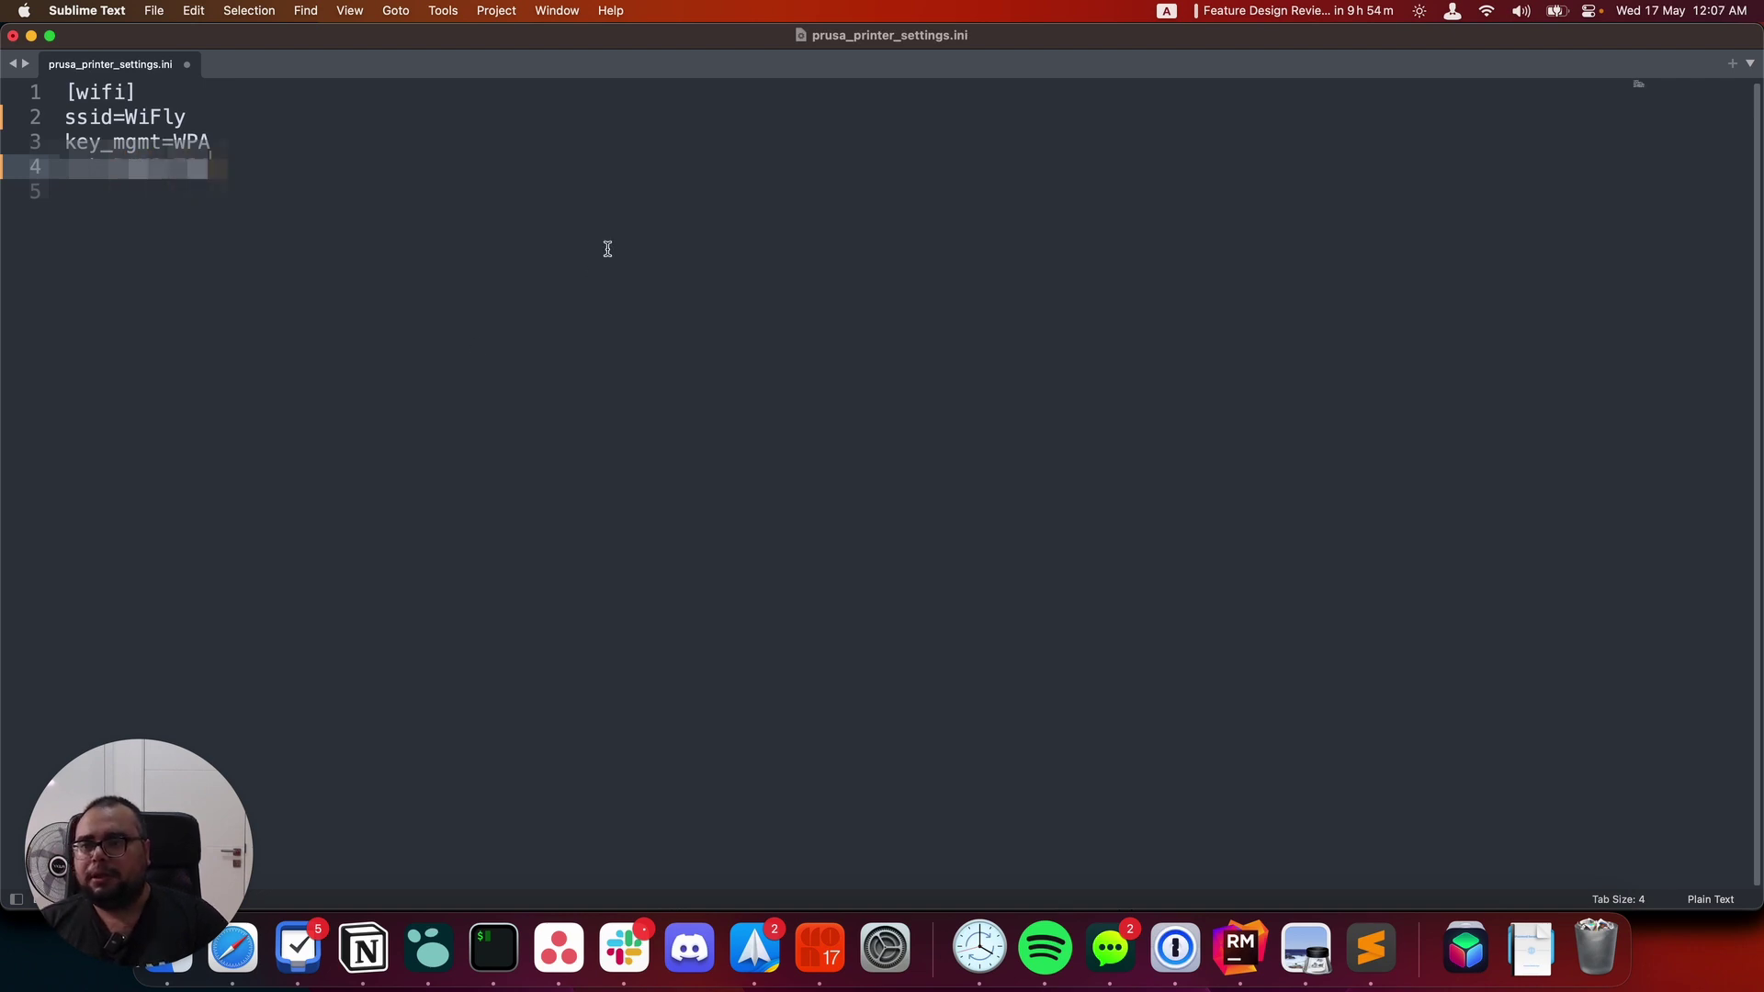
key("super+s")
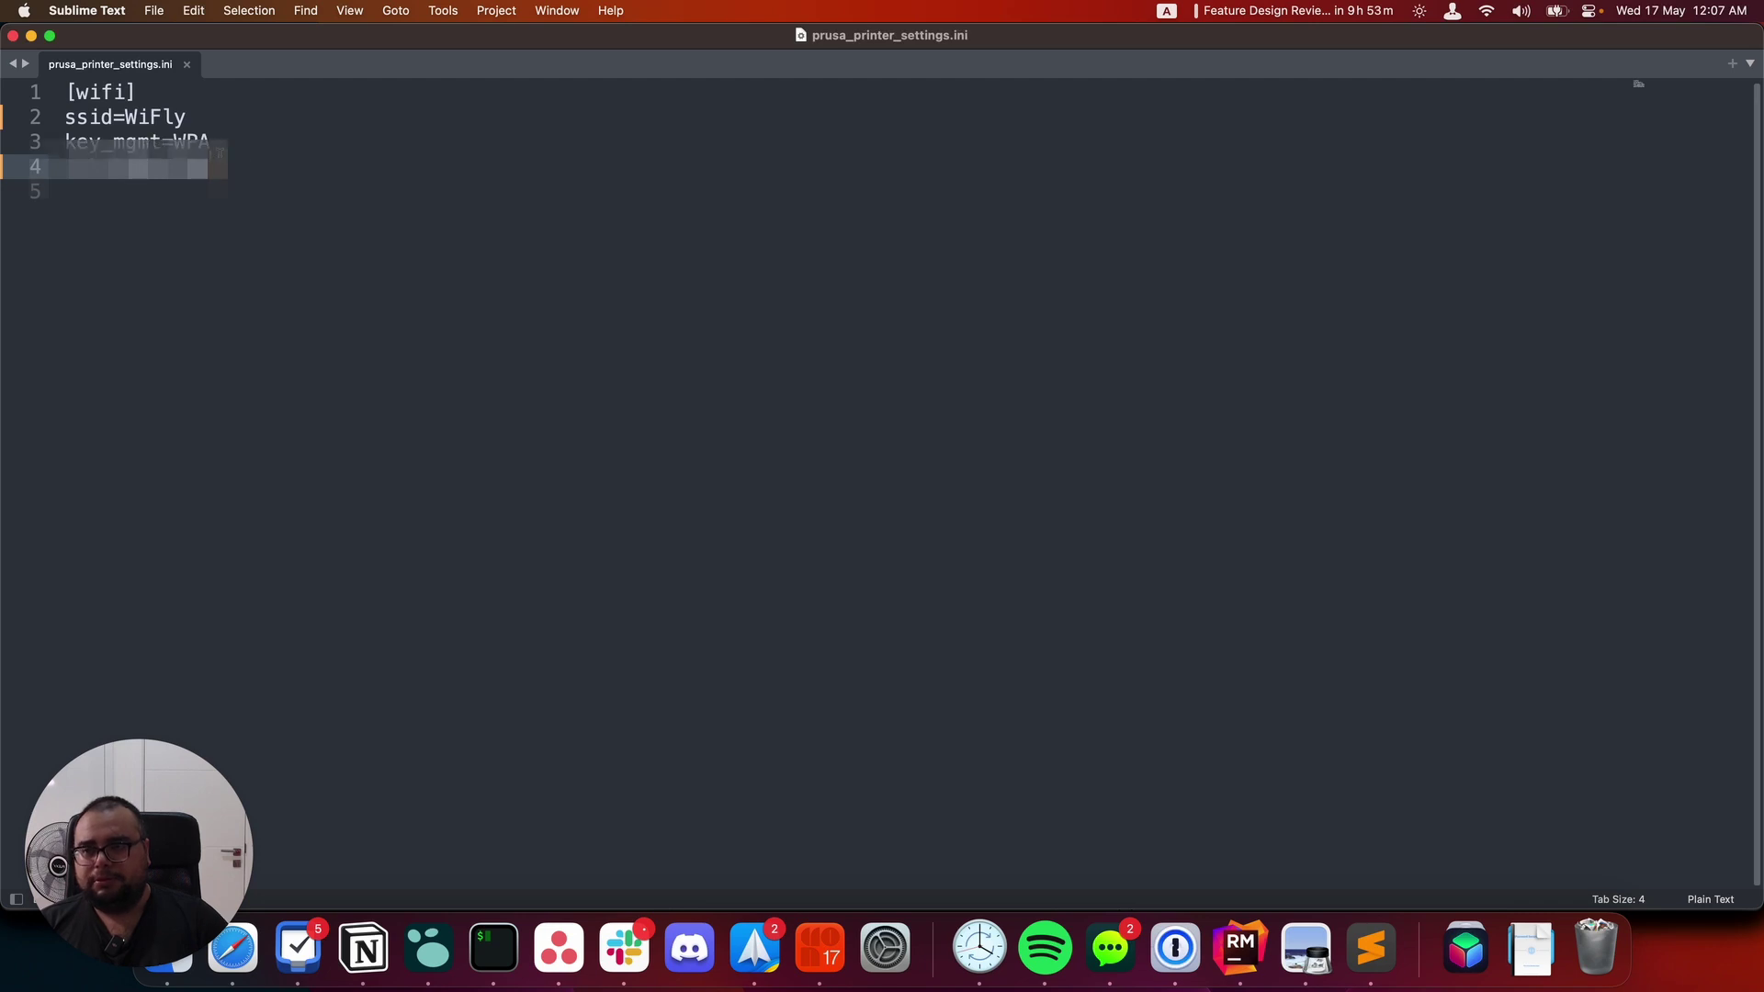
key("super+s")
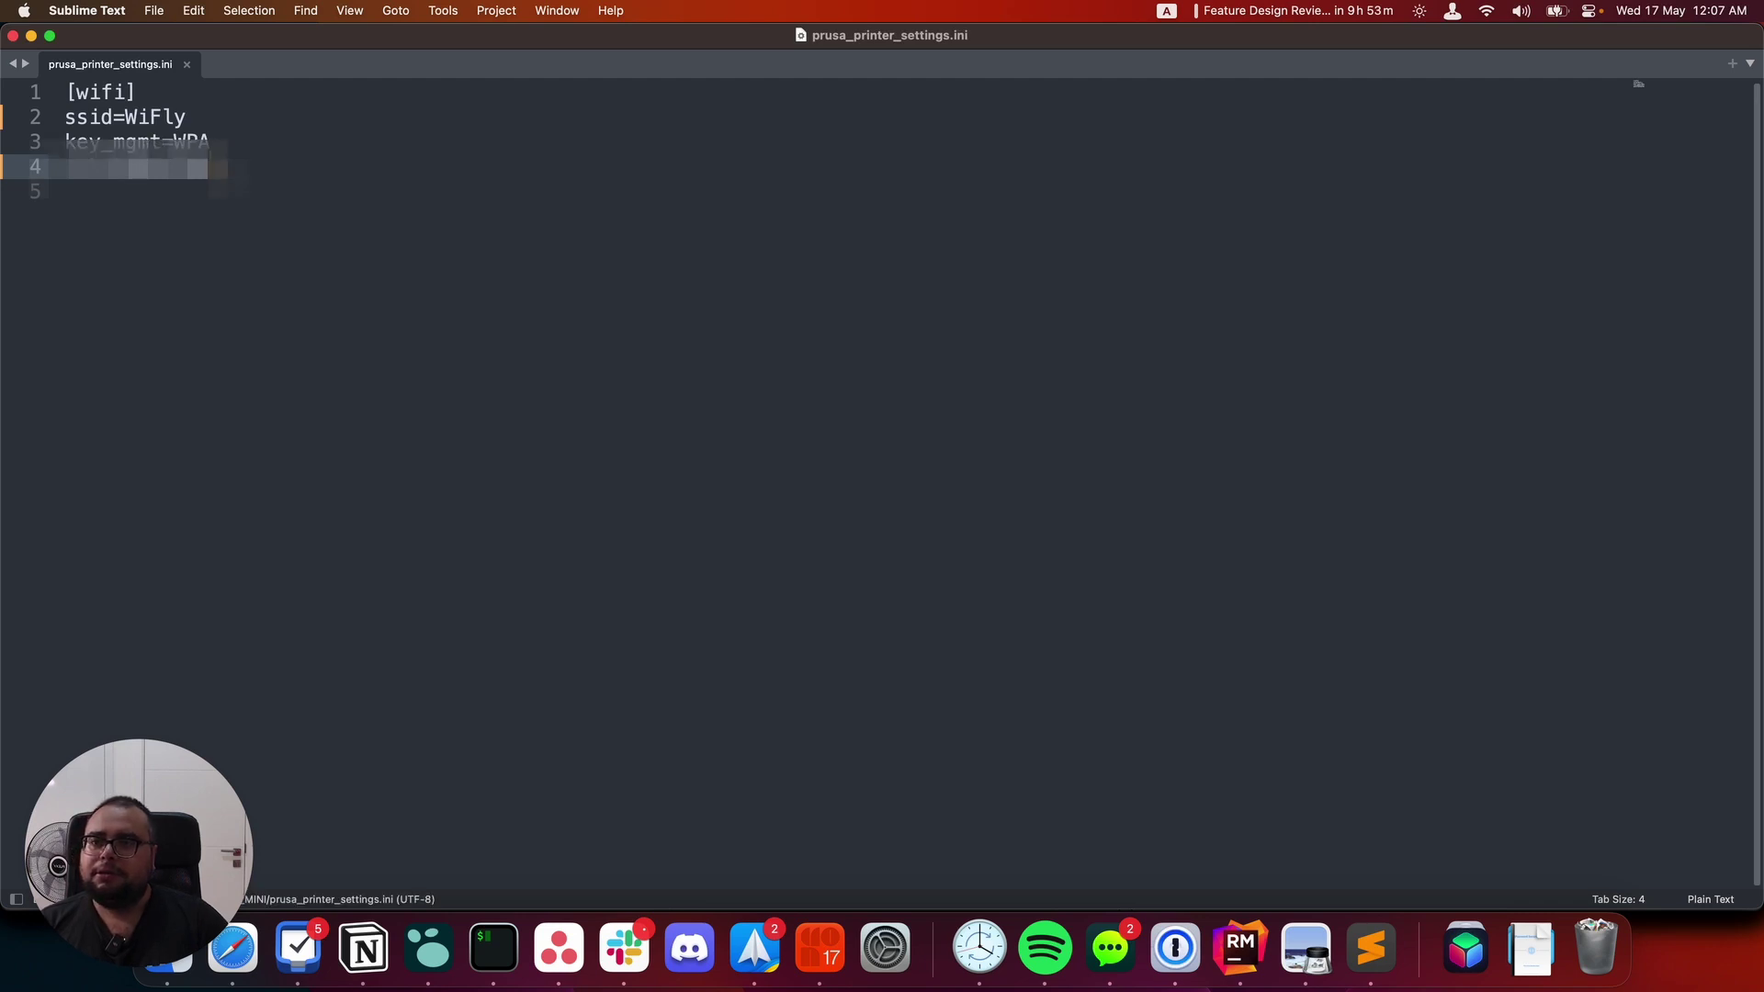
- Close the settings file in Sublime Text and eject the PRUSA_MINI drive from Finder
left_click(12, 35)
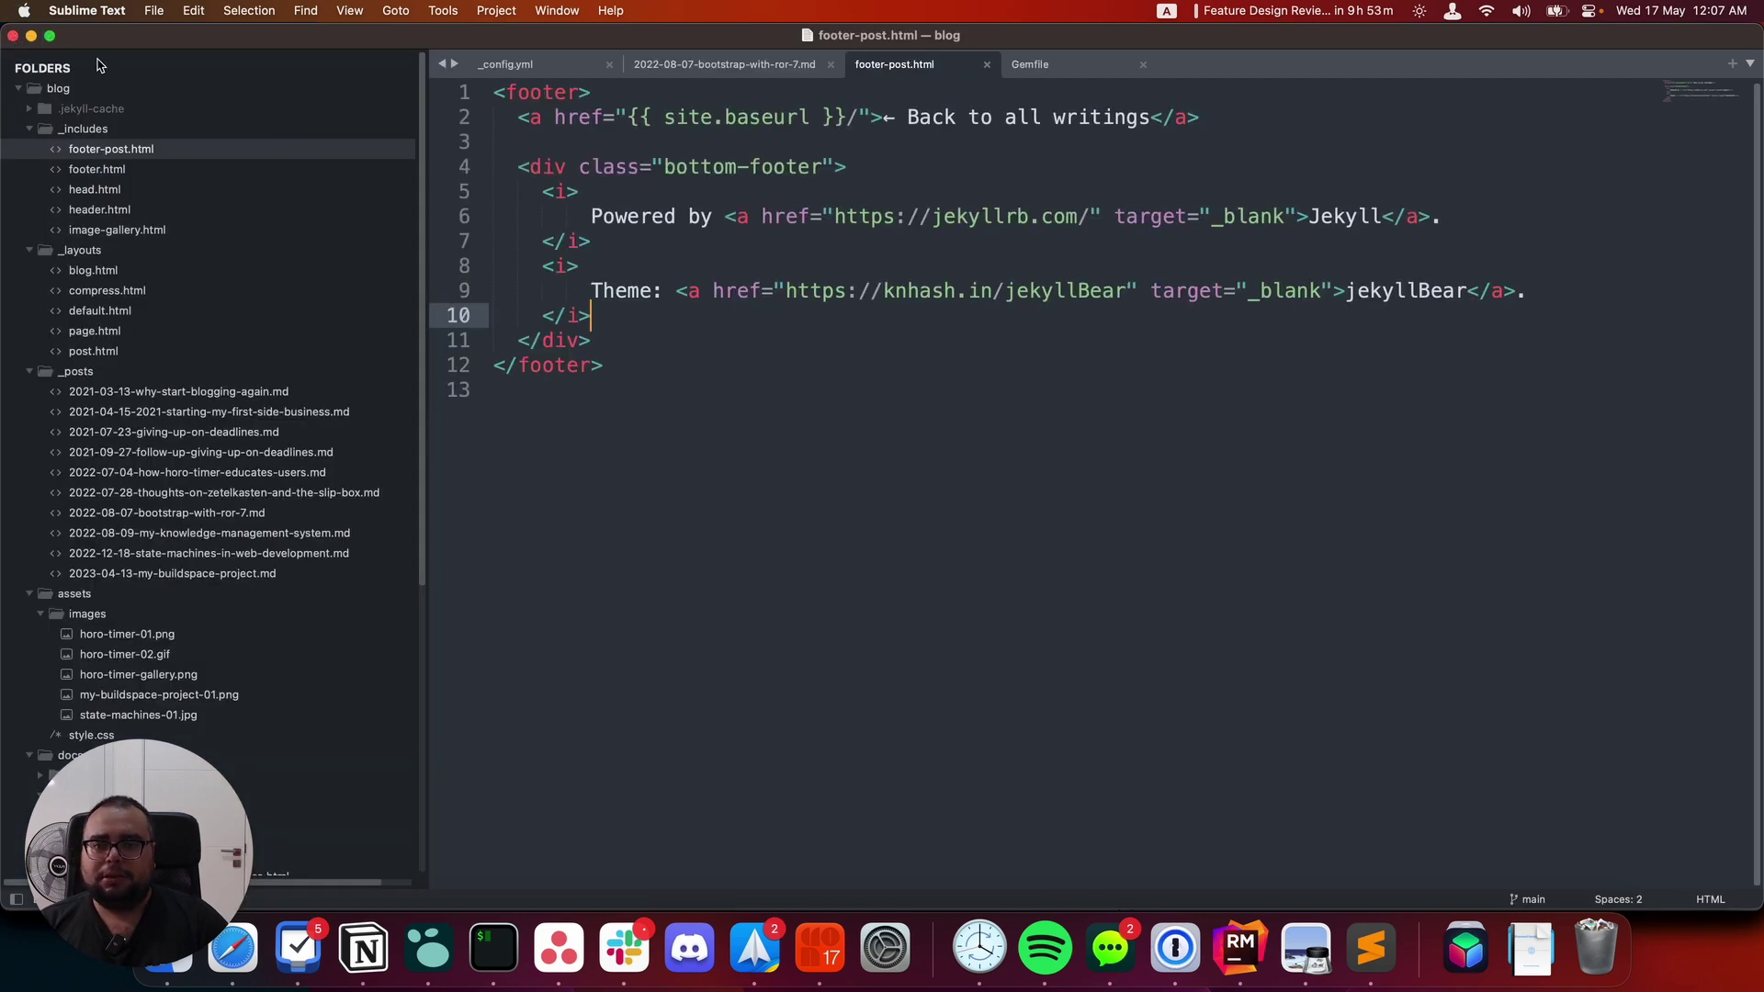
key("super+Tab")
key("super+Tab")
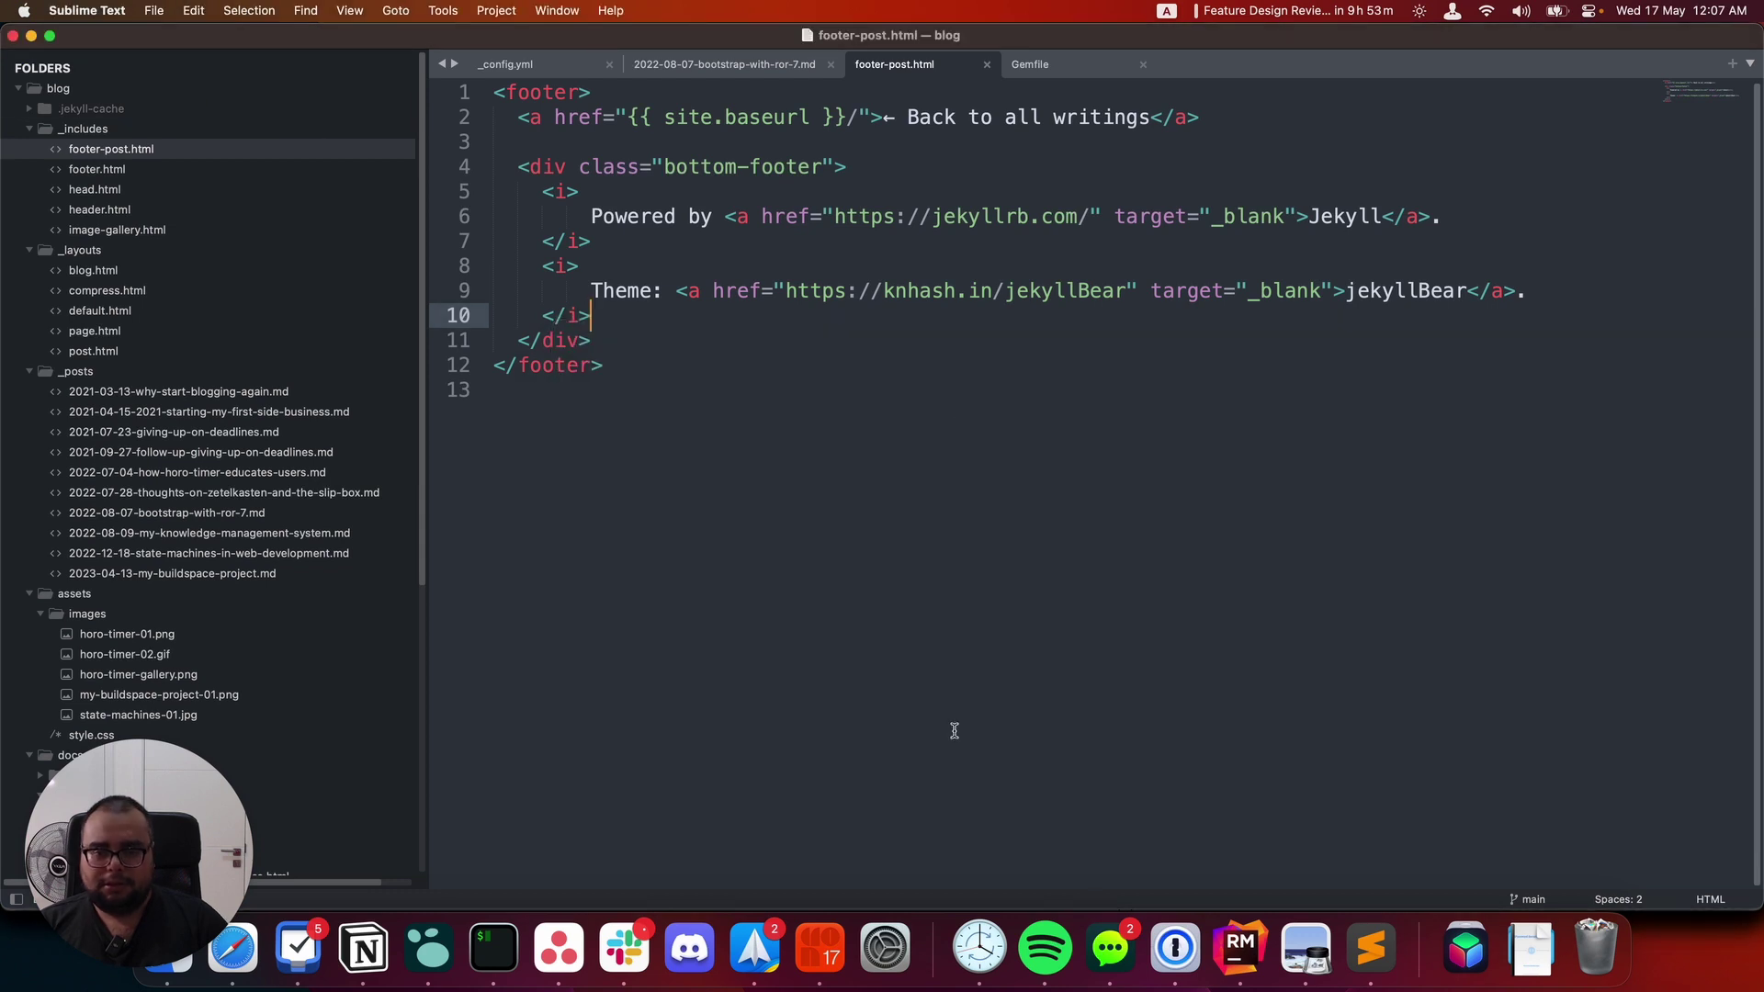
left_click(230, 962)
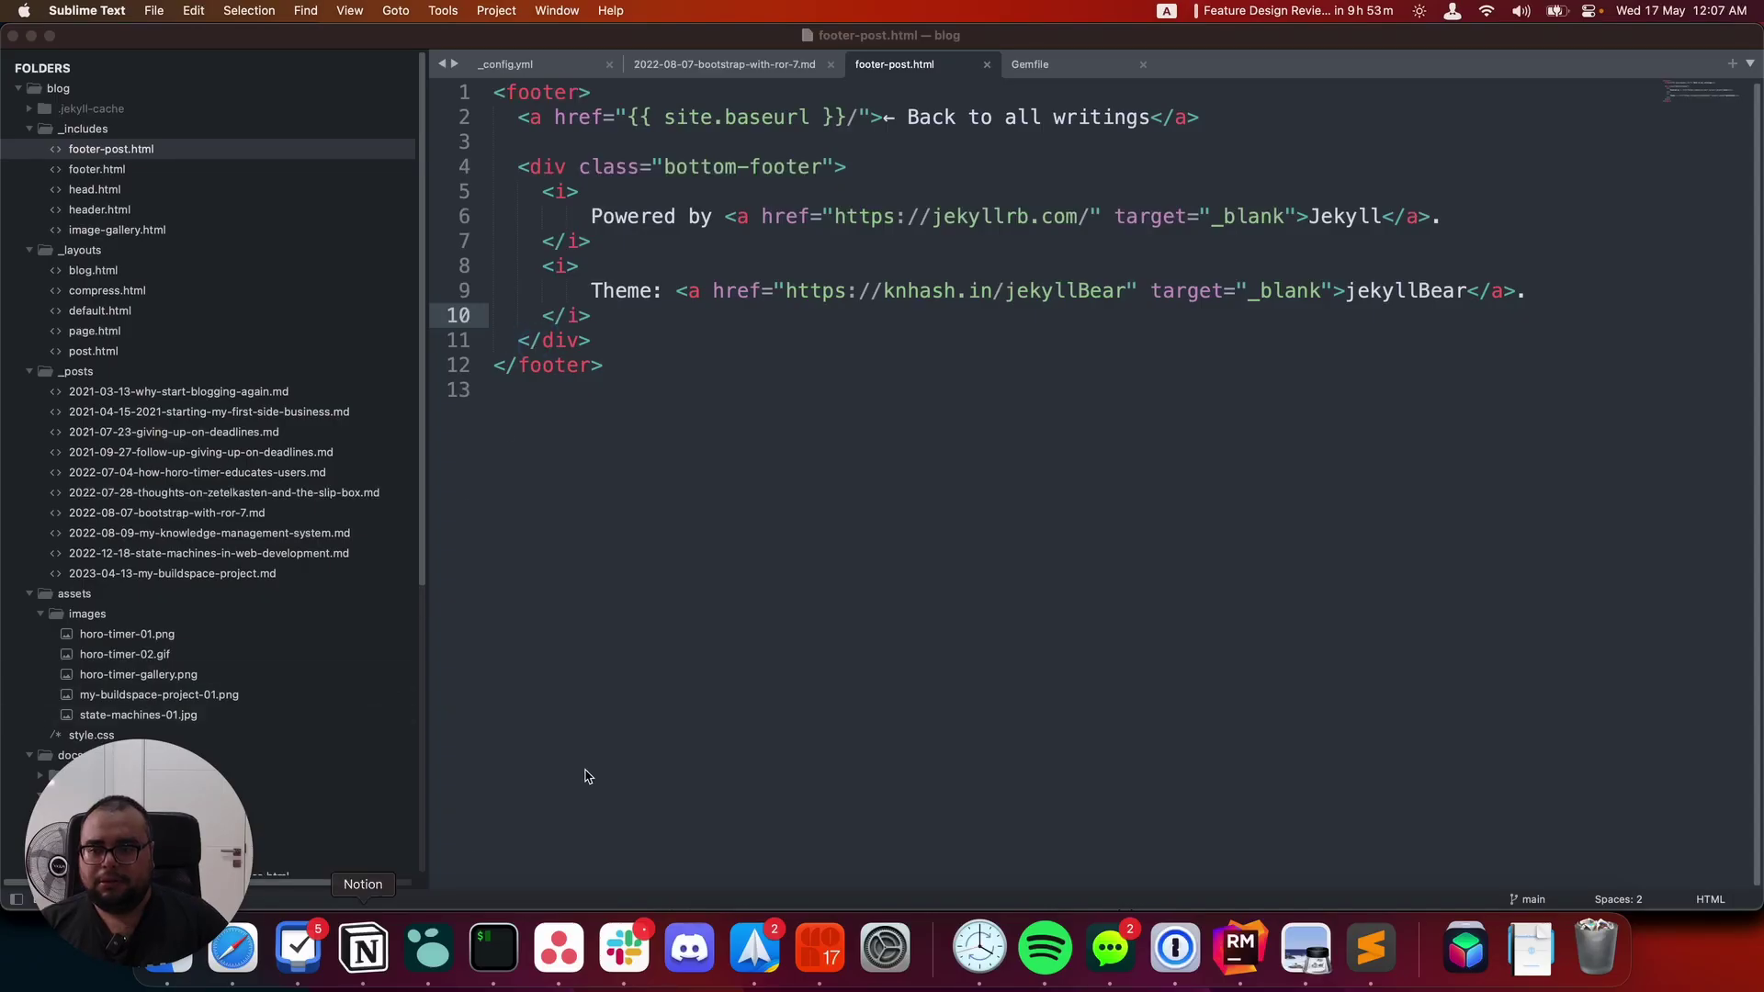
key("super+Tab")
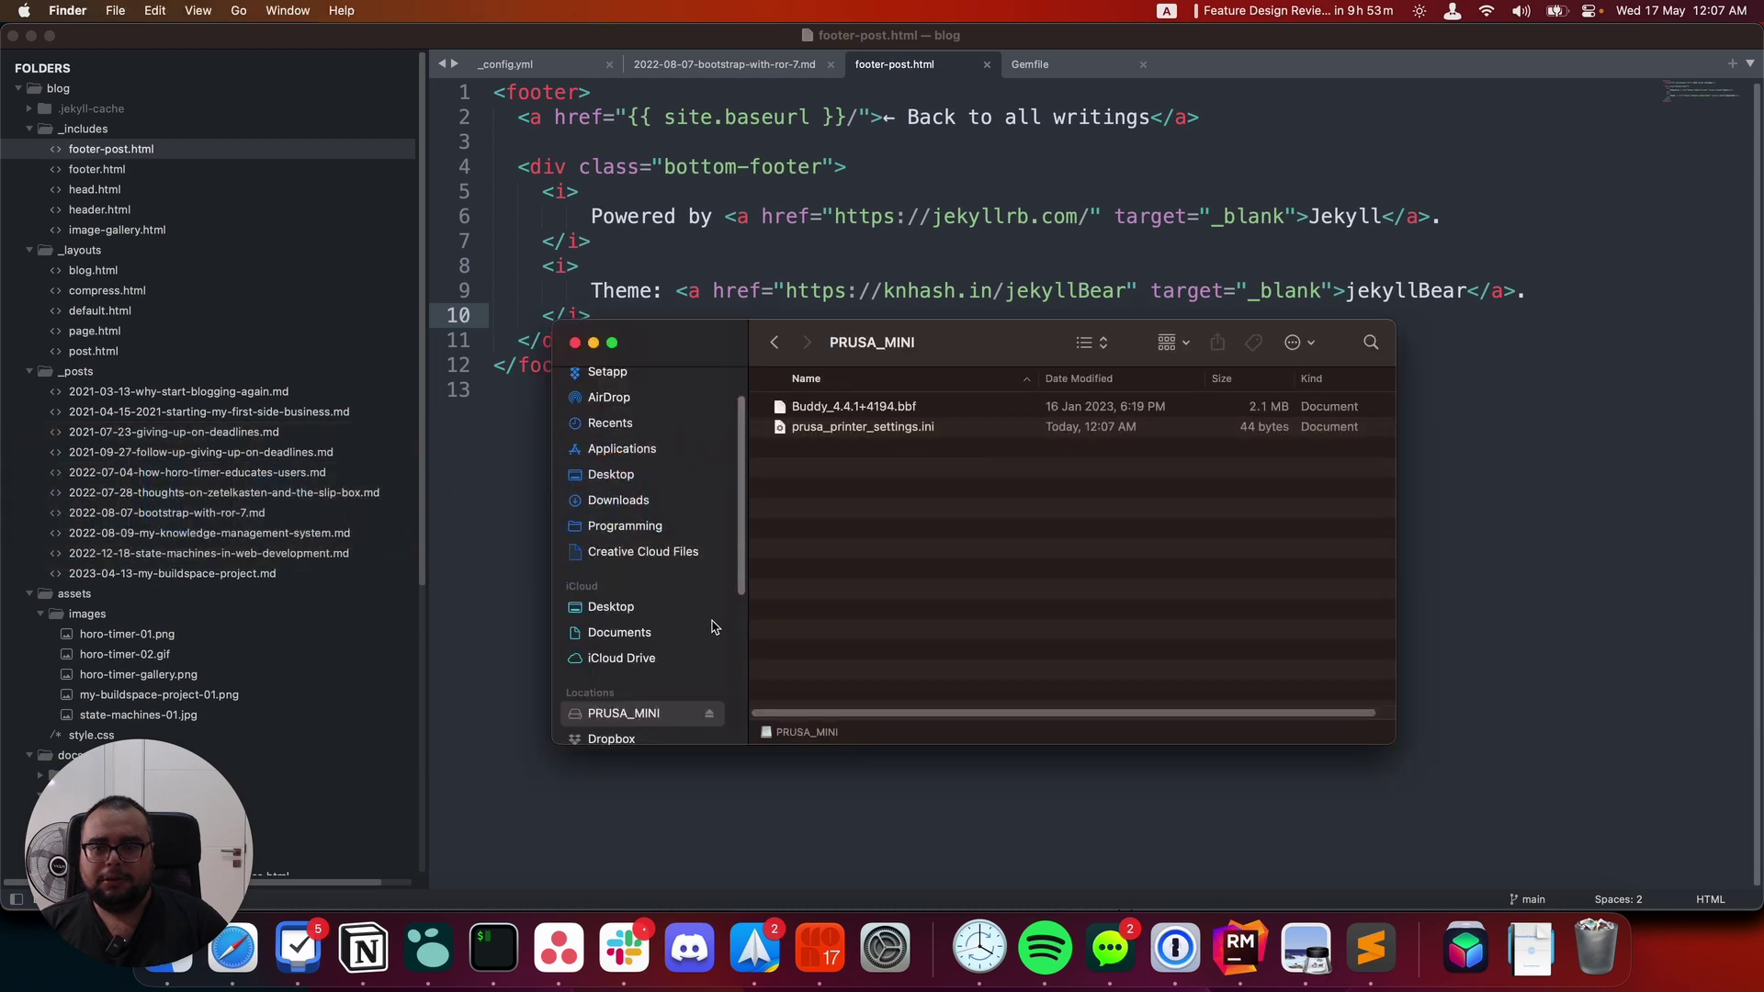
left_click(709, 714)
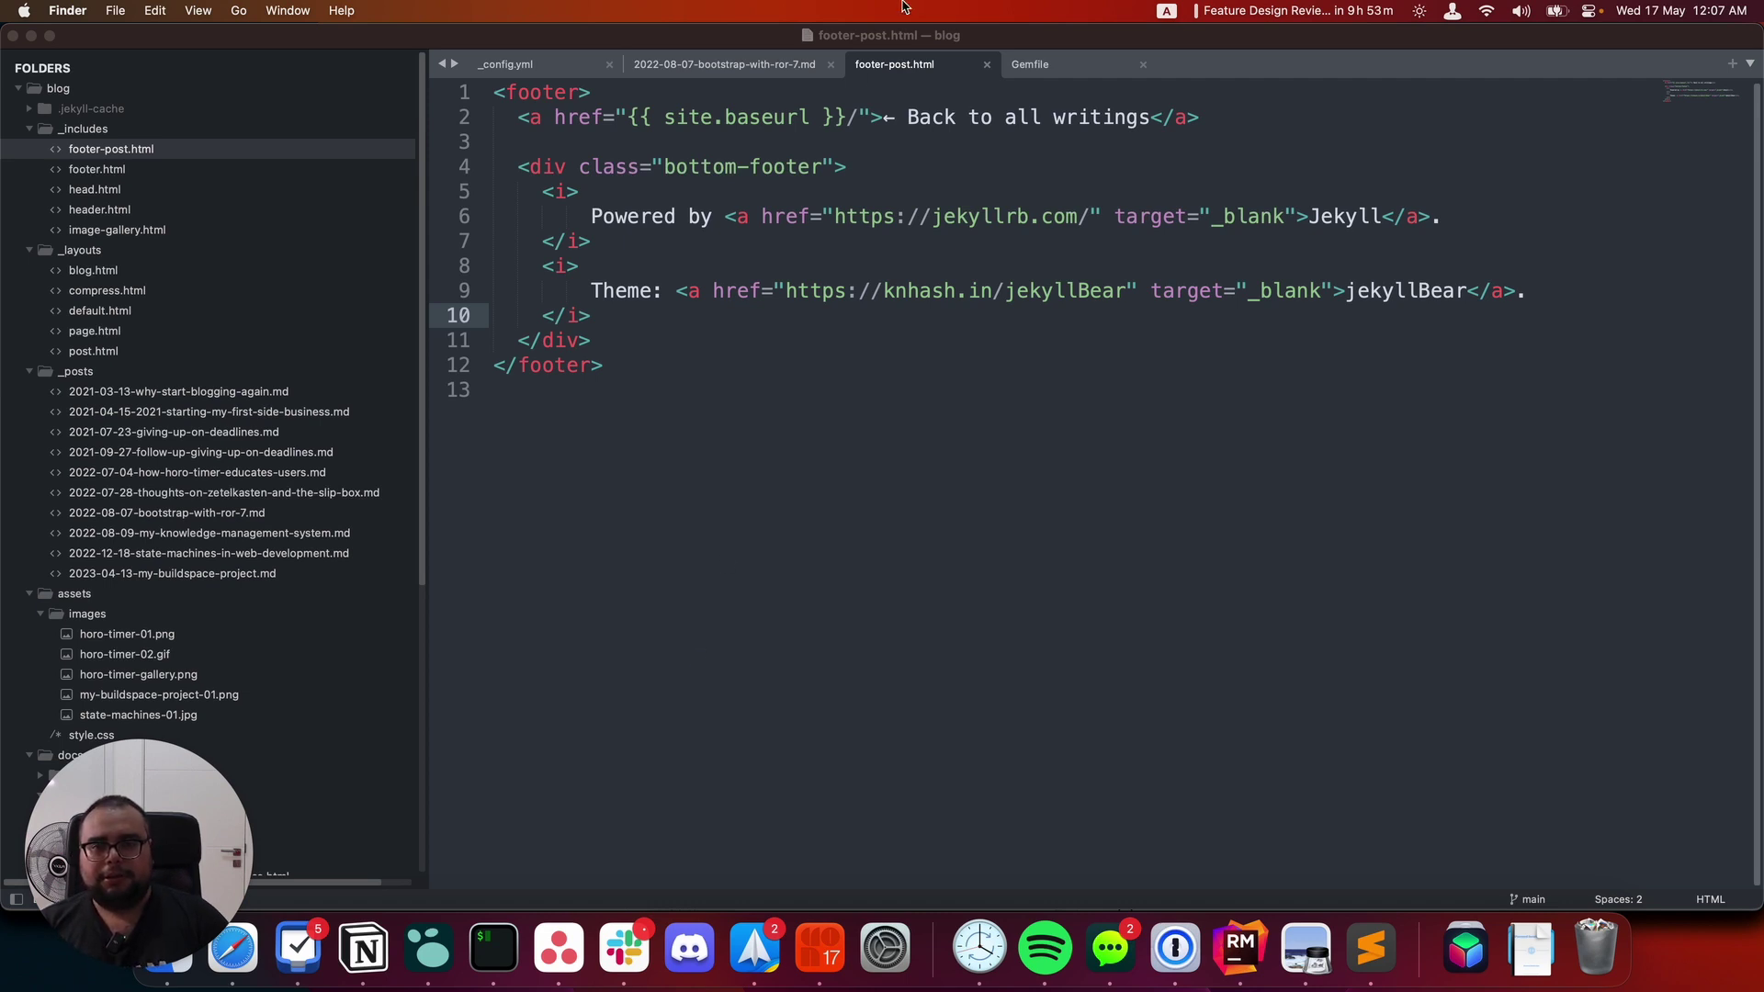
mouse_move(880, 17)
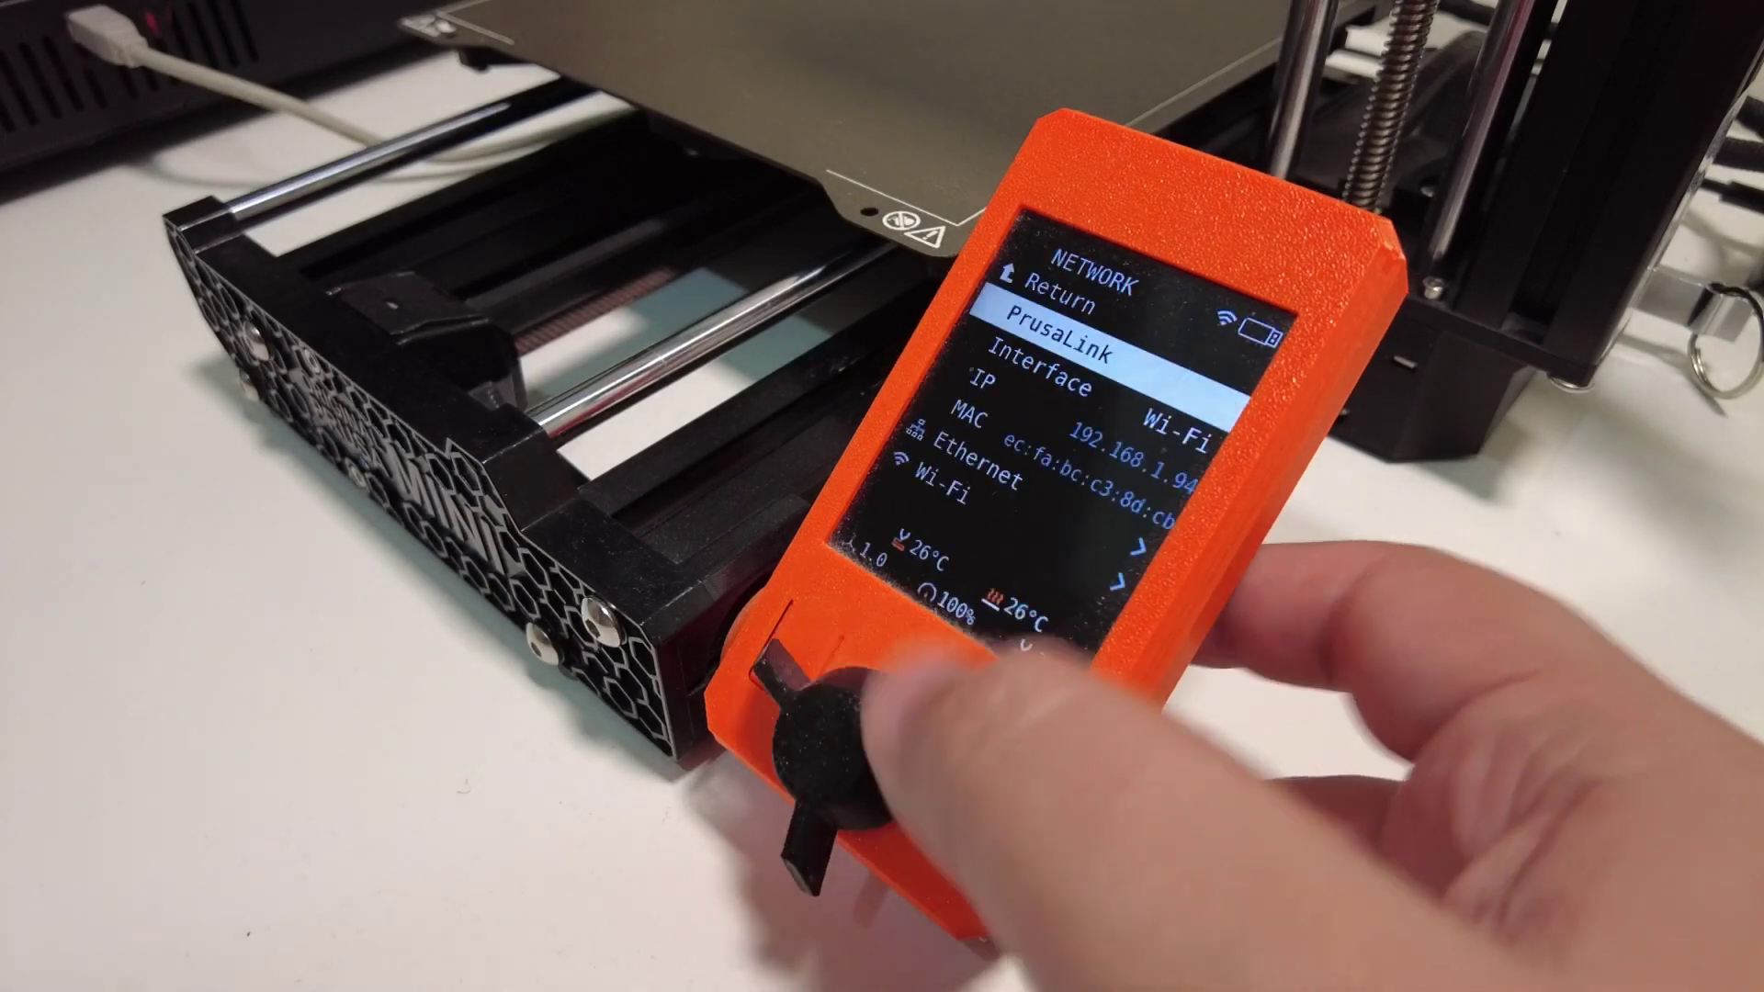
- Back out of the printer's network menus to its Settings list
key("Up")
key("Return")
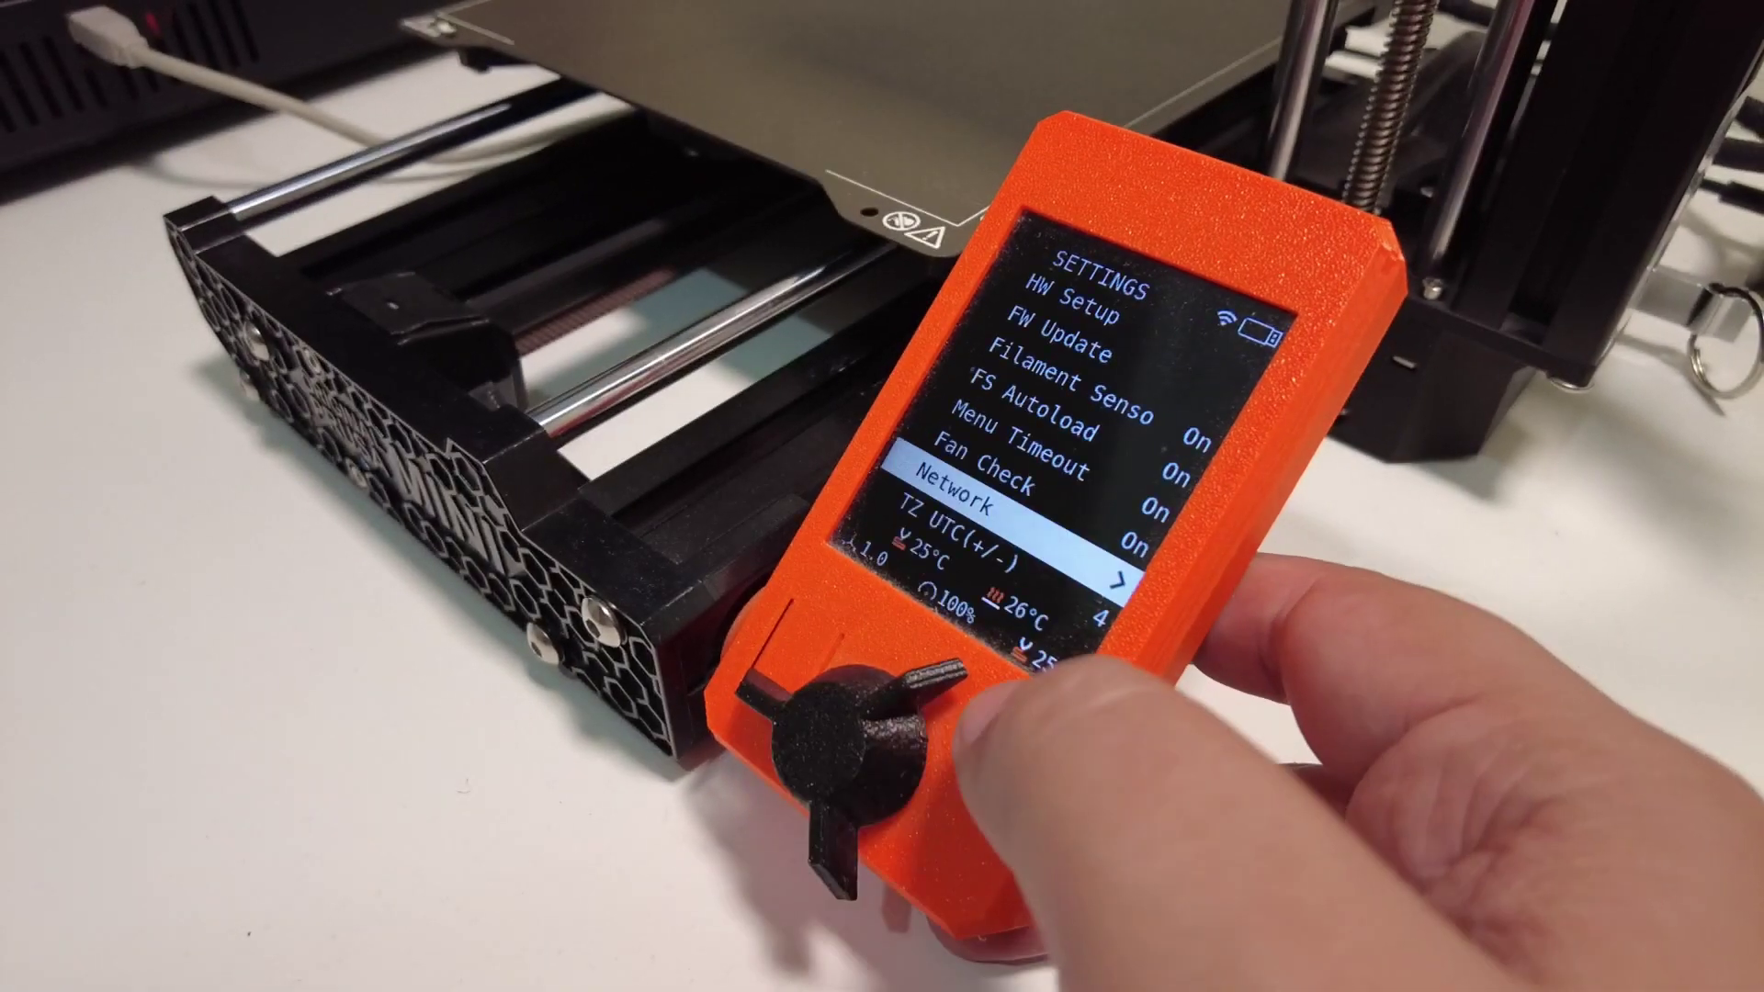
key("Up")
key("Up")
key("Up")
key("Up")
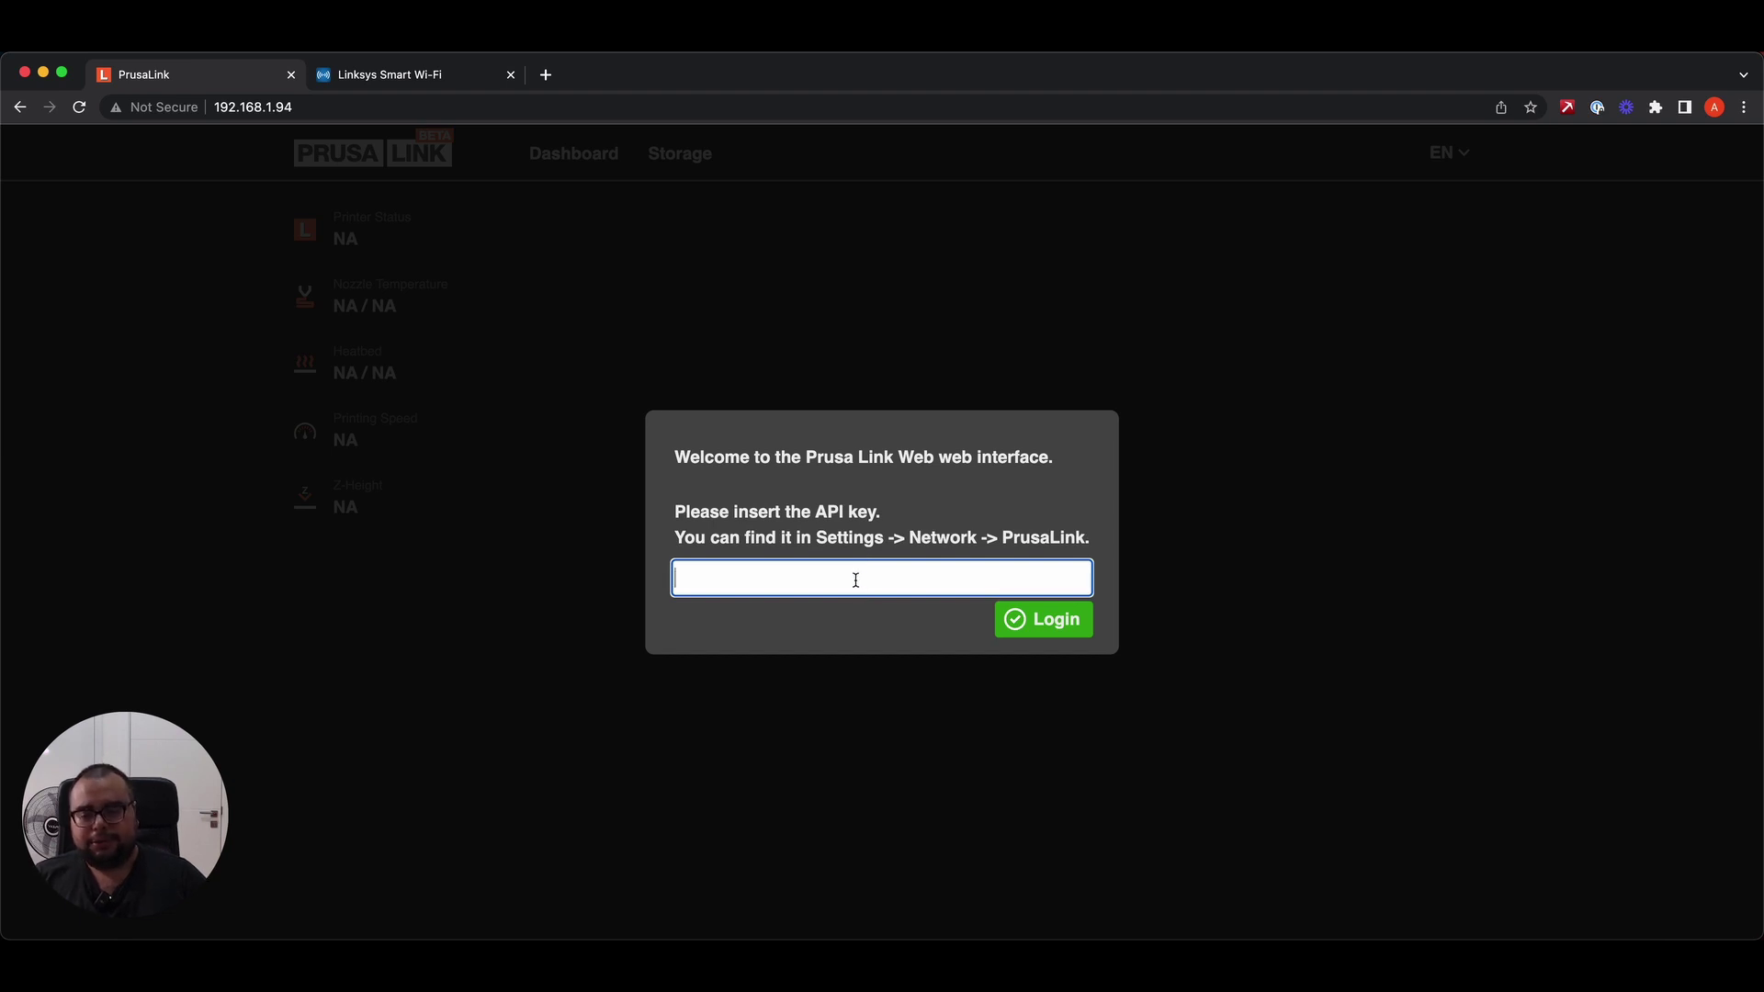
- Copy the API key from Sublime Text, paste it into PrusaLink's login prompt and log in
key("super+Tab")
key("super+Tab")
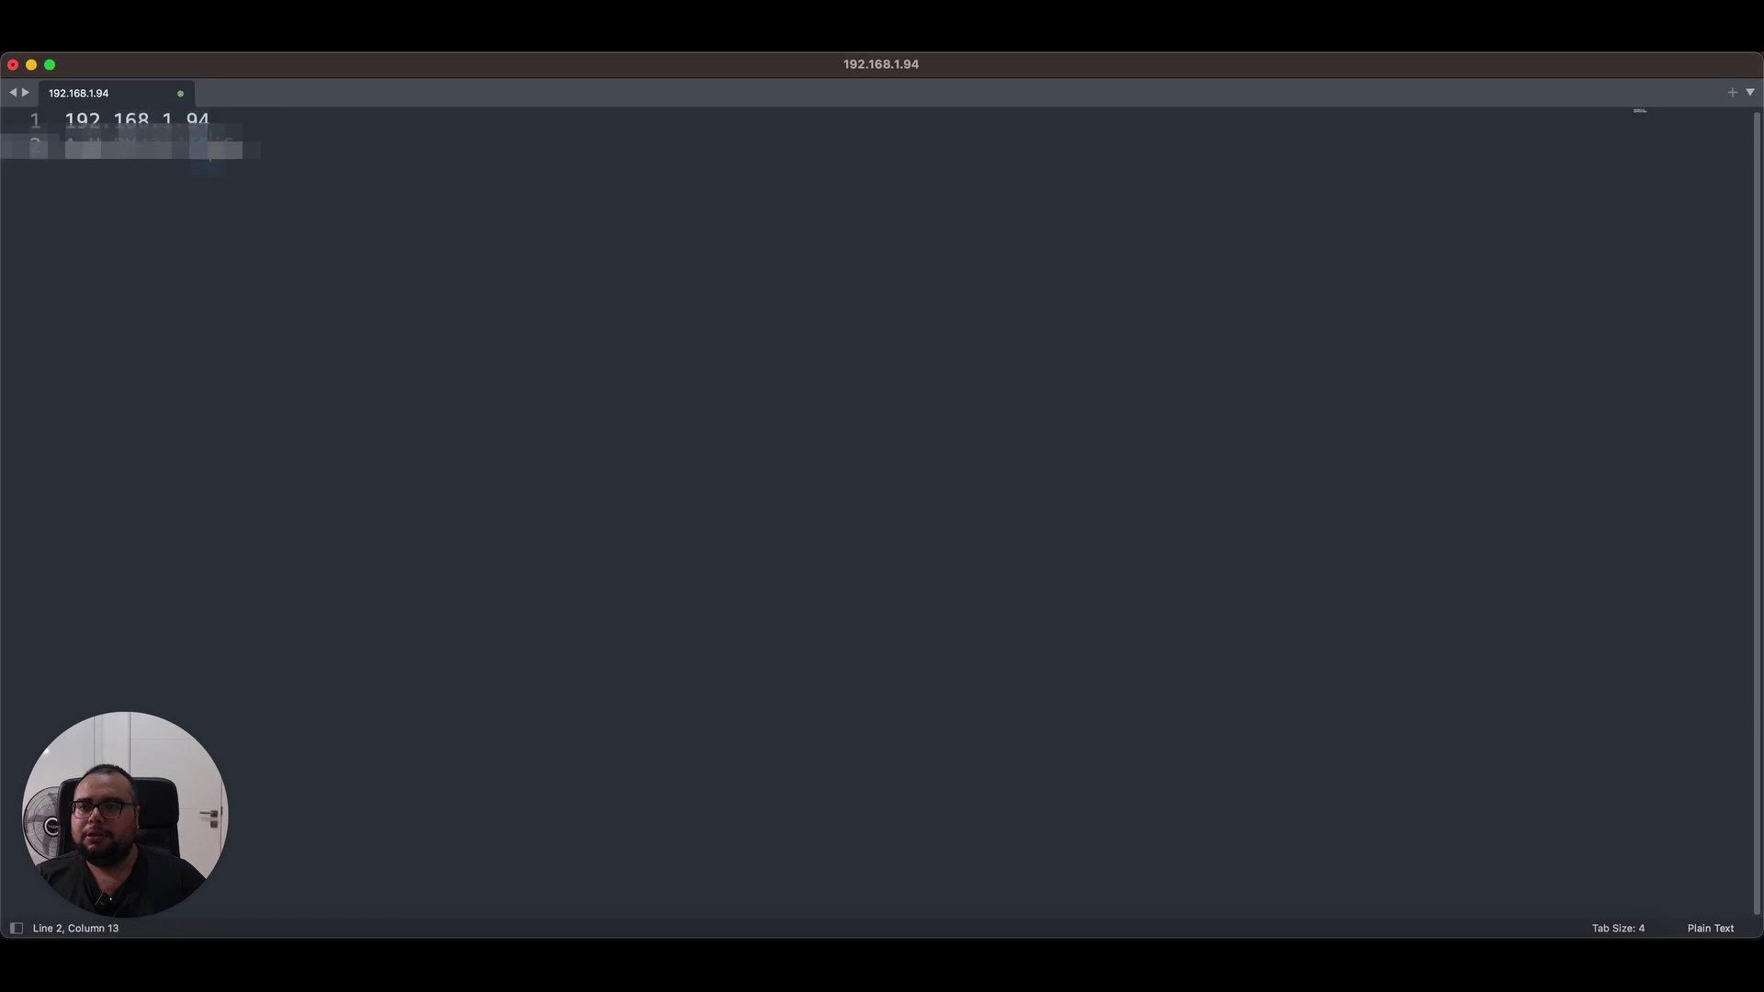
double_click(210, 162)
key("super+c")
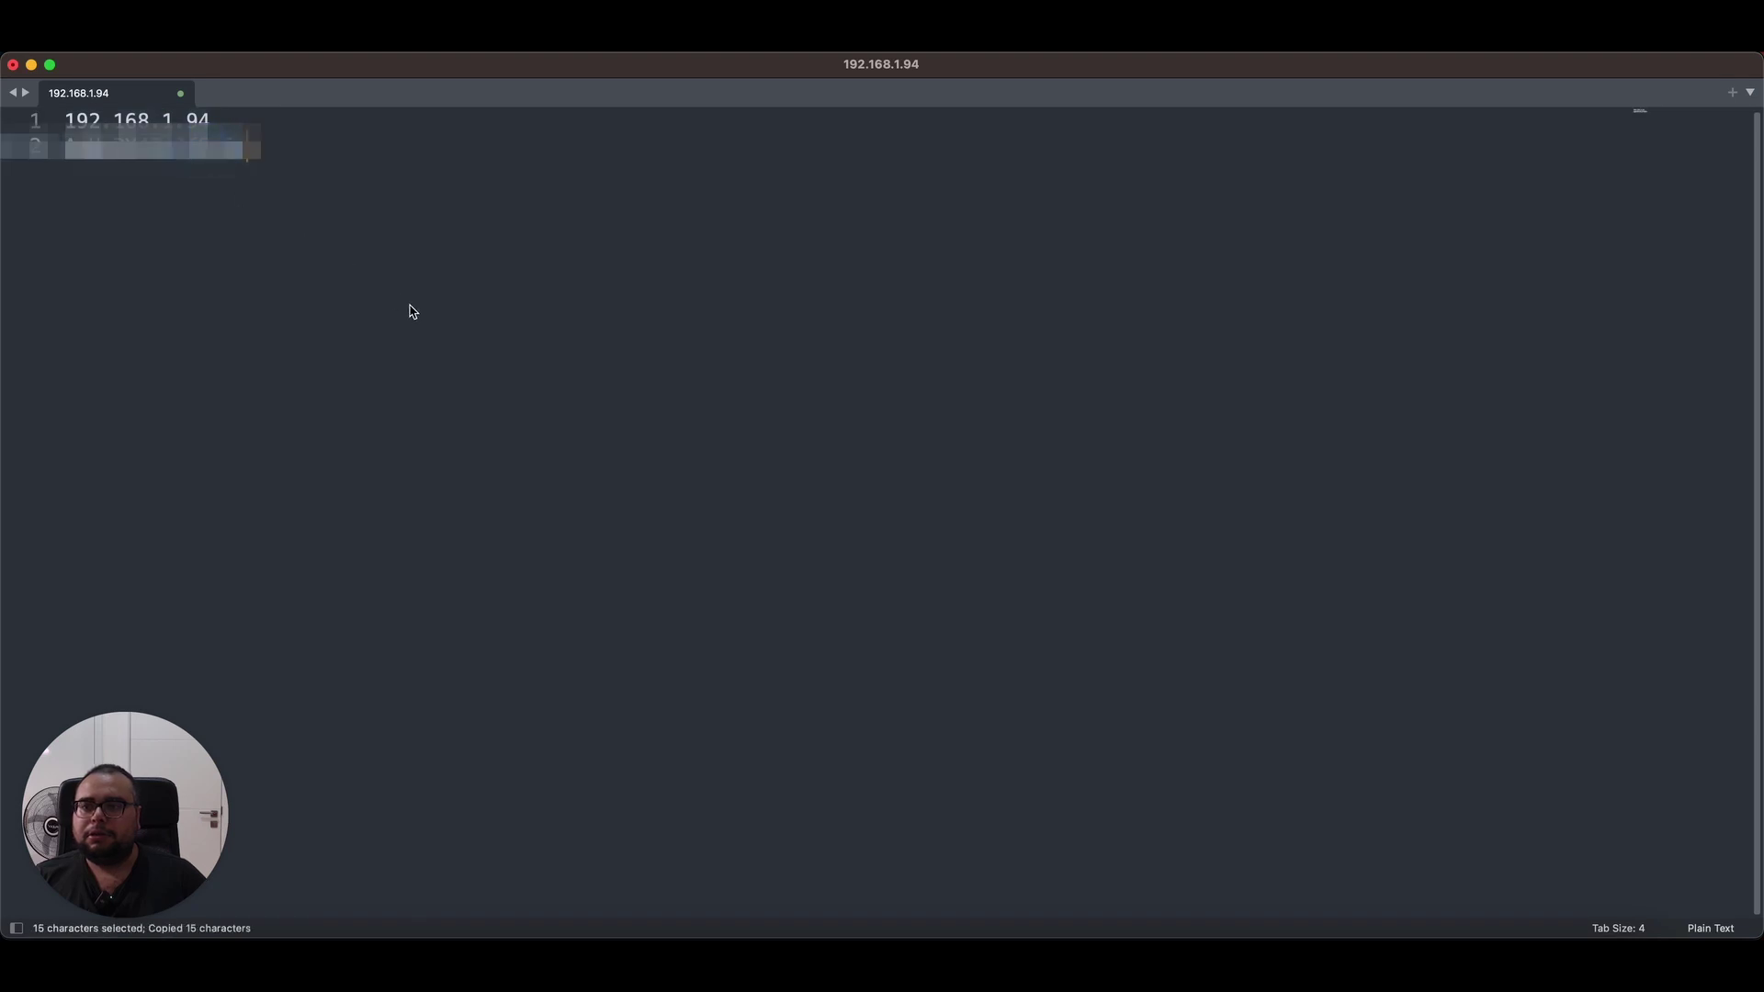
key("super+Tab")
key("super+v")
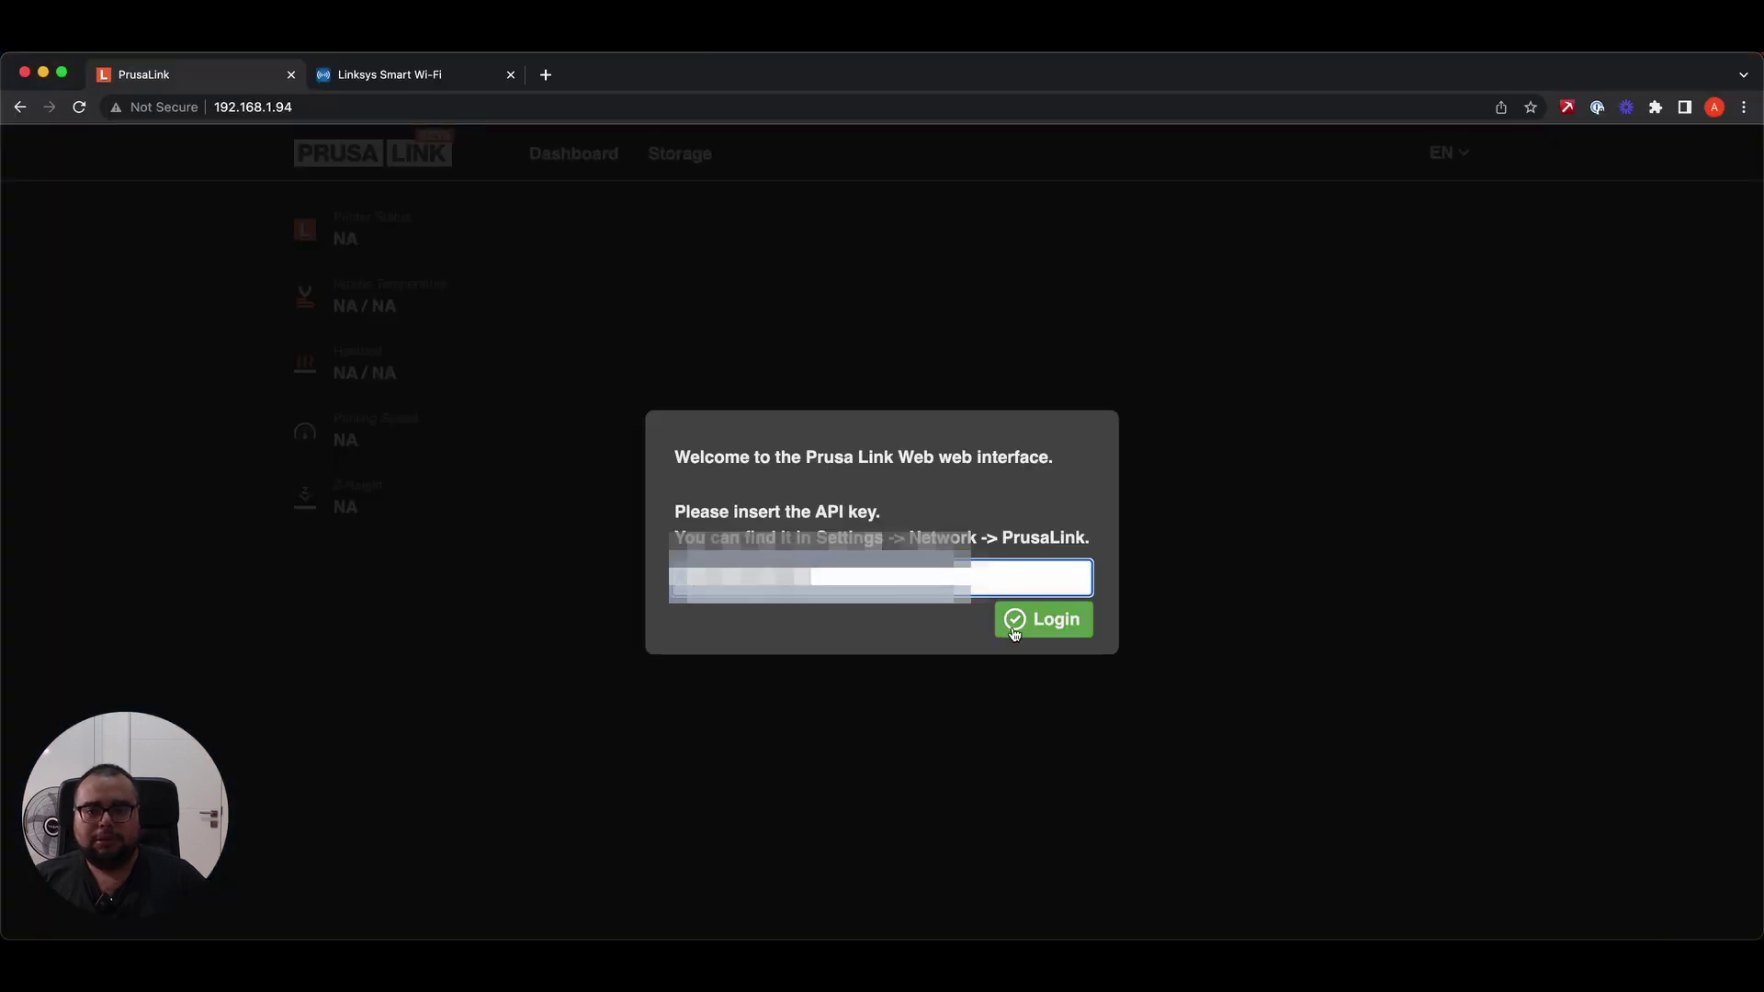
left_click(1015, 620)
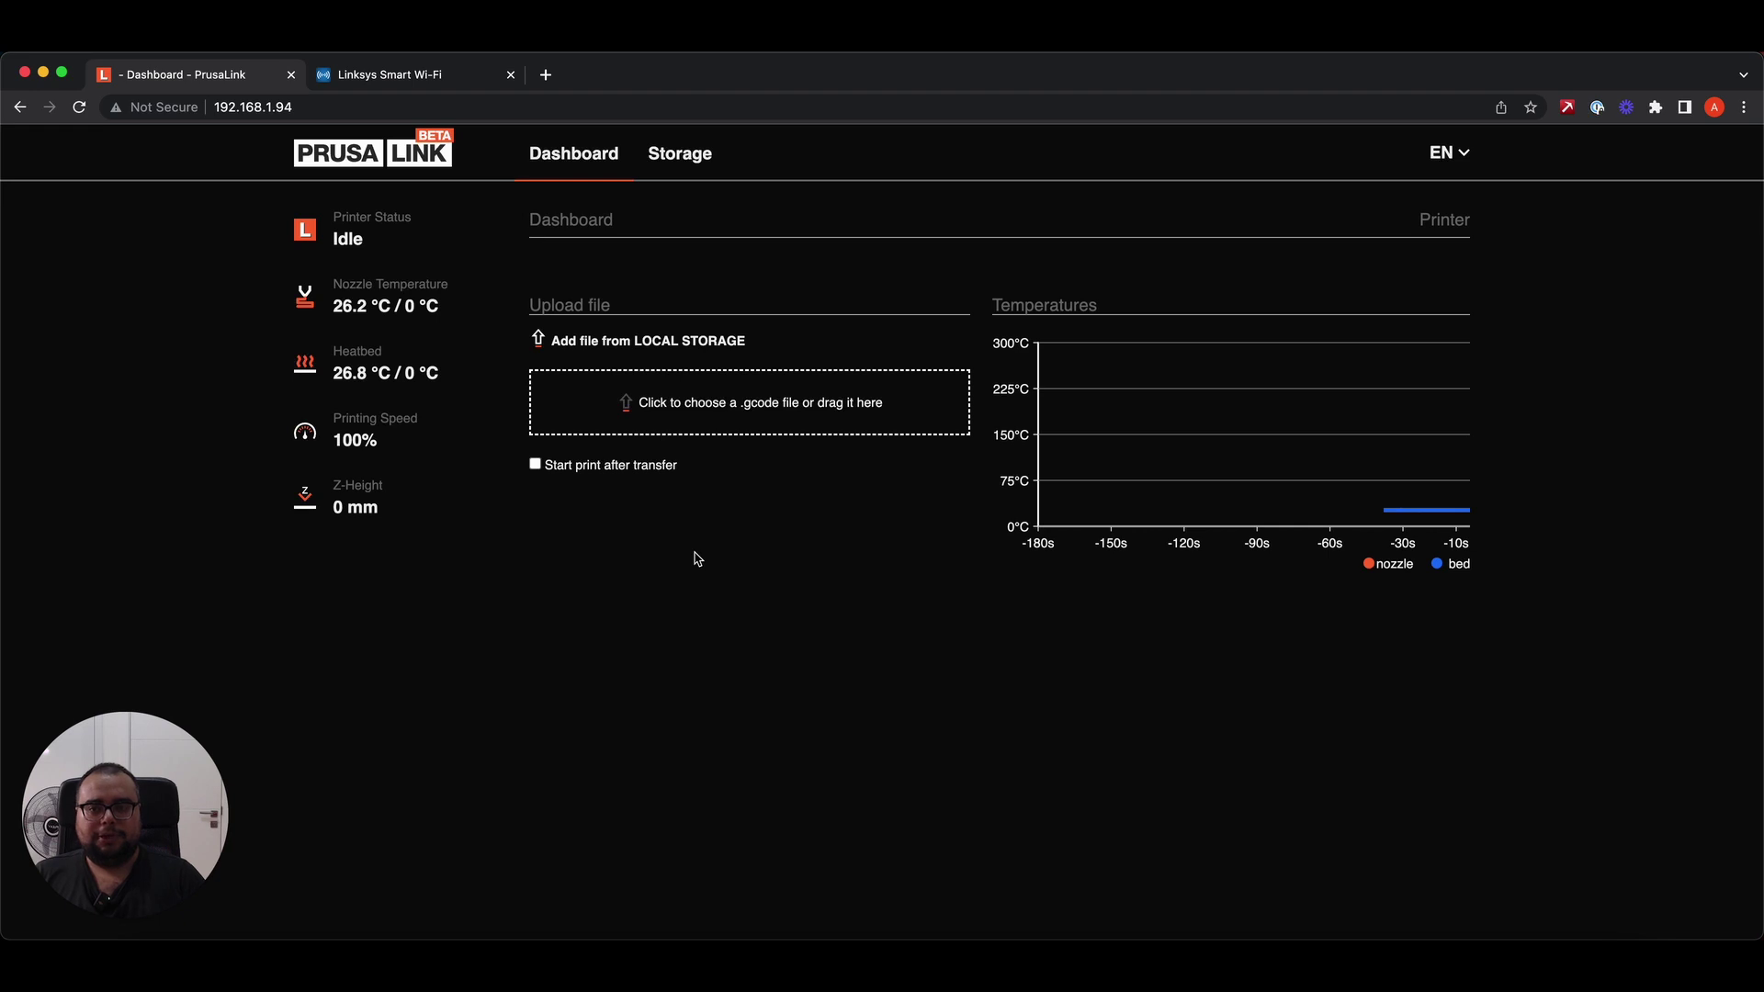
left_click(698, 179)
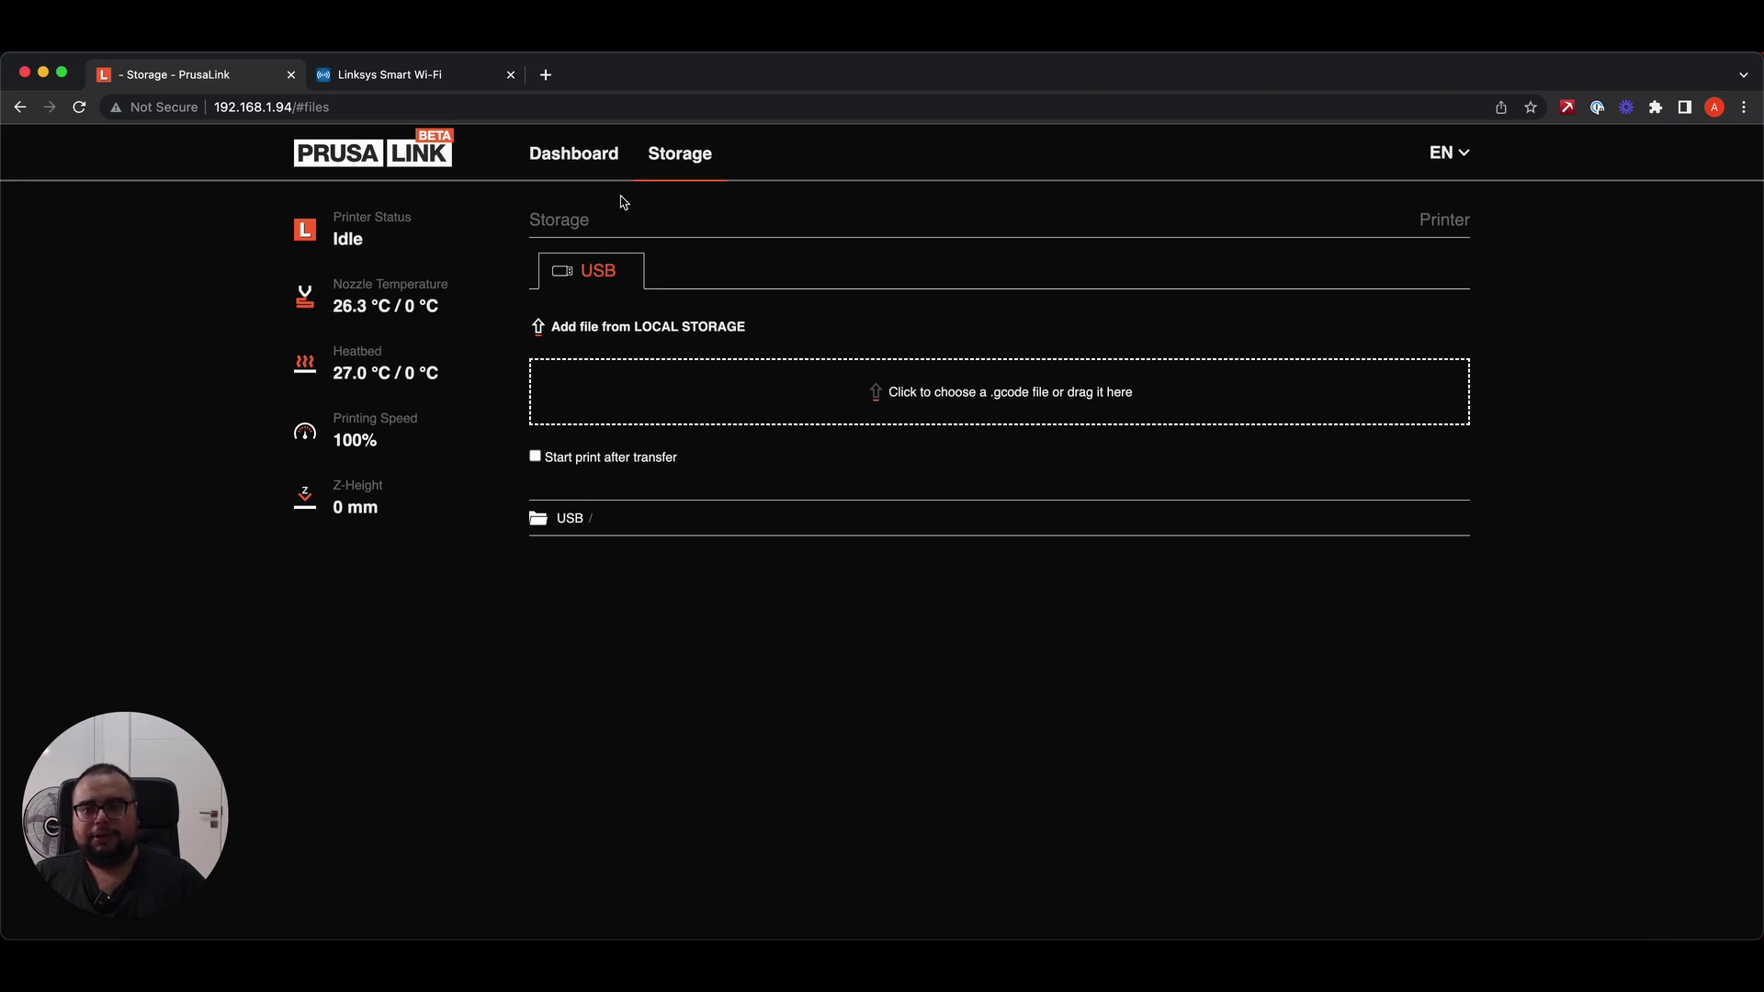
left_click(597, 174)
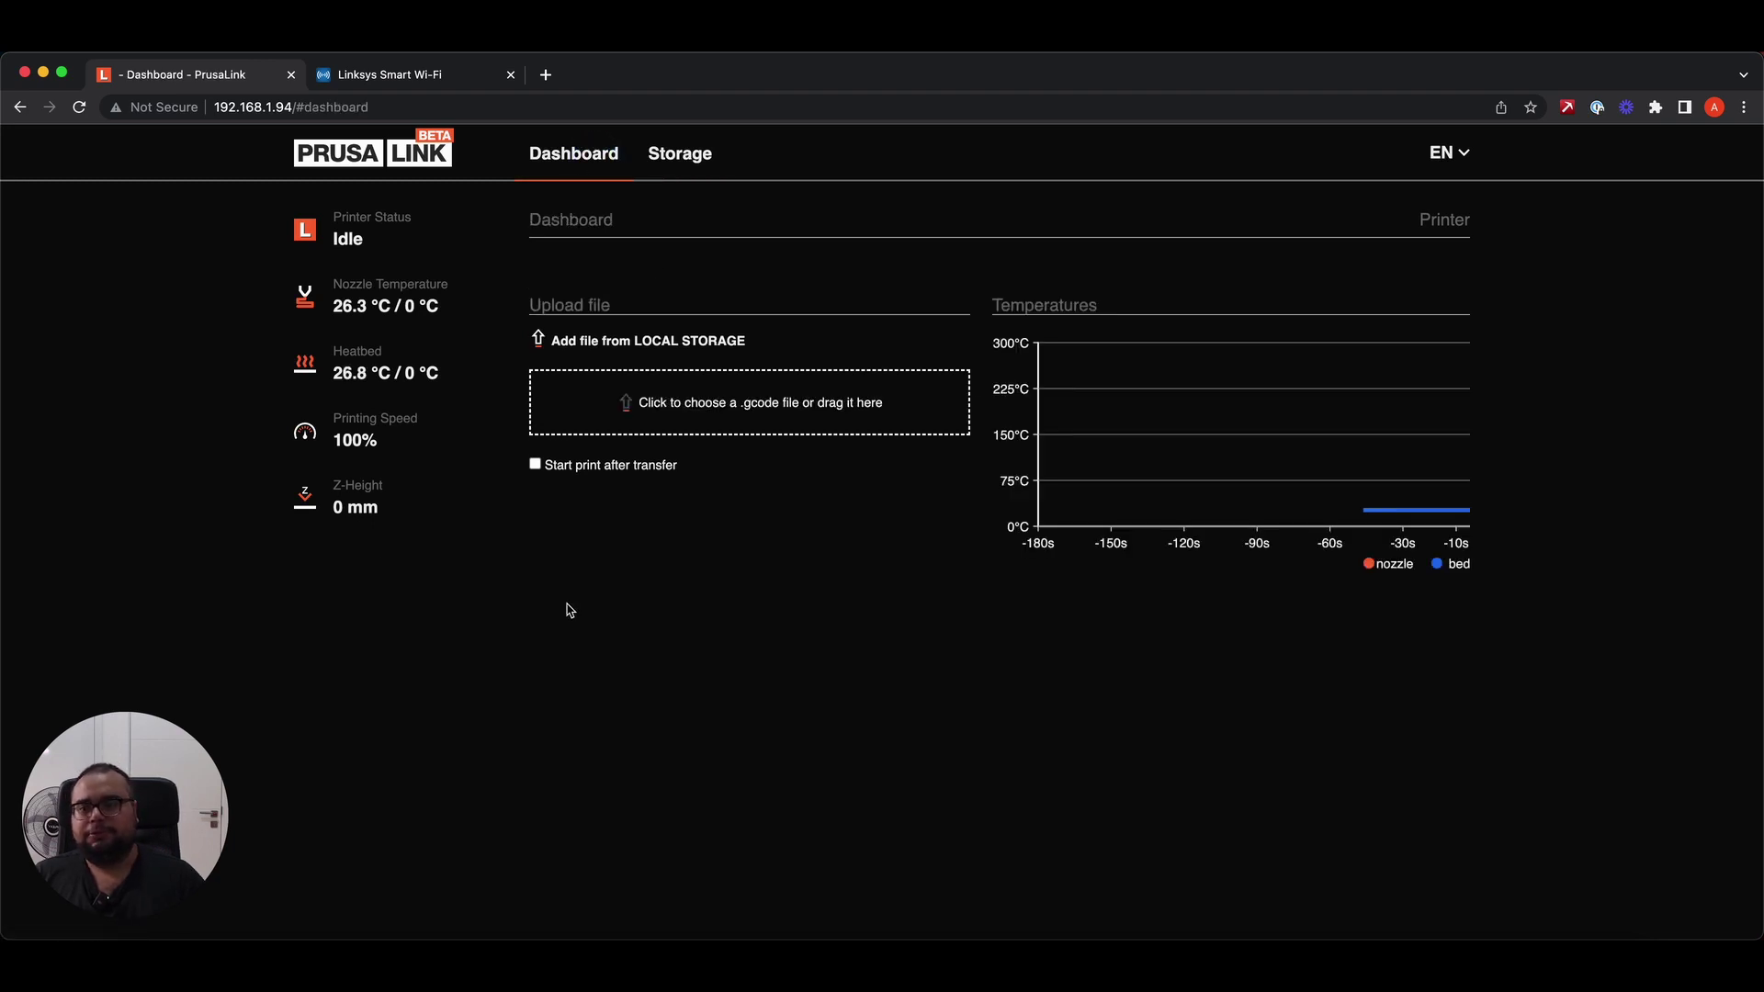